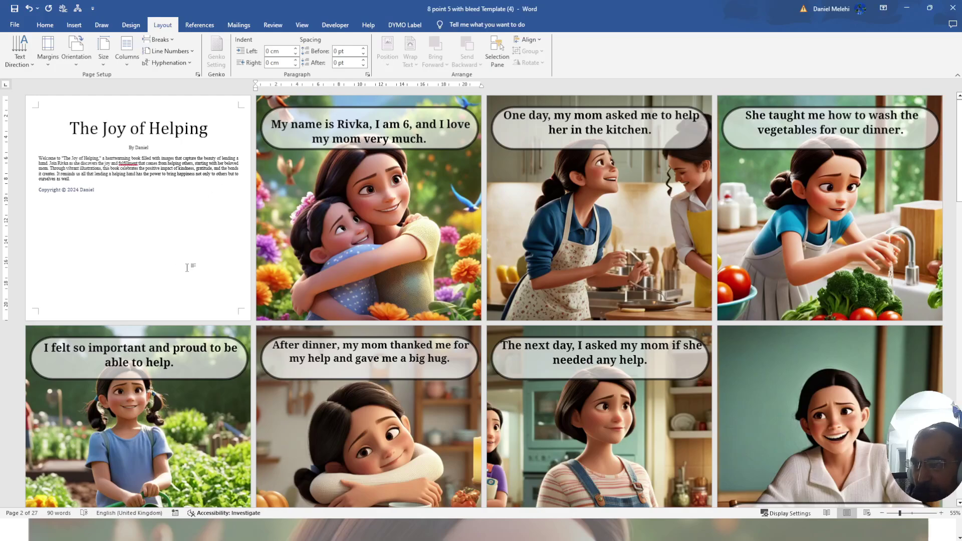
- Scroll through the Word book, briefly selecting the title-page text from title to copyright
scroll(187, 270, down, 2)
scroll(181, 279, down, 3)
scroll(180, 283, down, 3)
scroll(210, 278, down, 2)
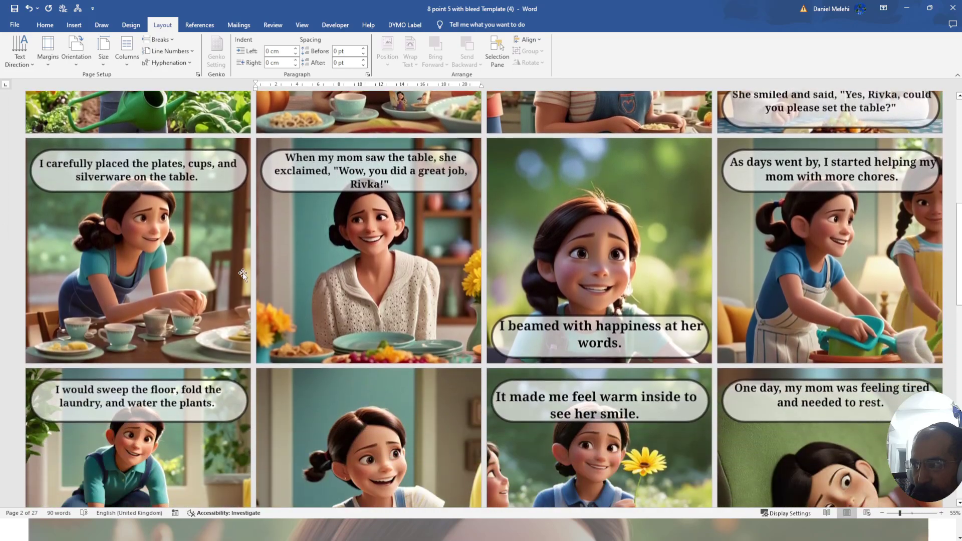
drag(958, 270, 960, 284)
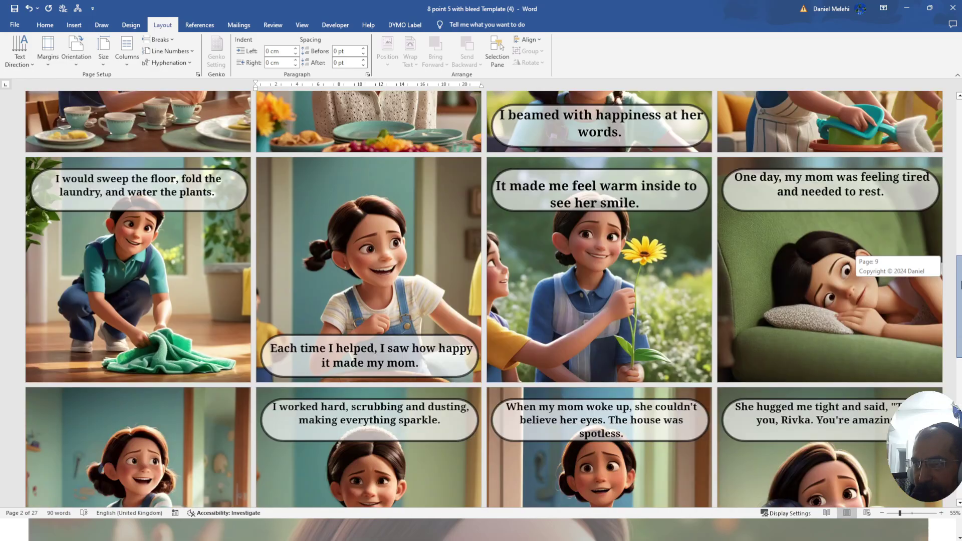
drag(961, 283, 960, 127)
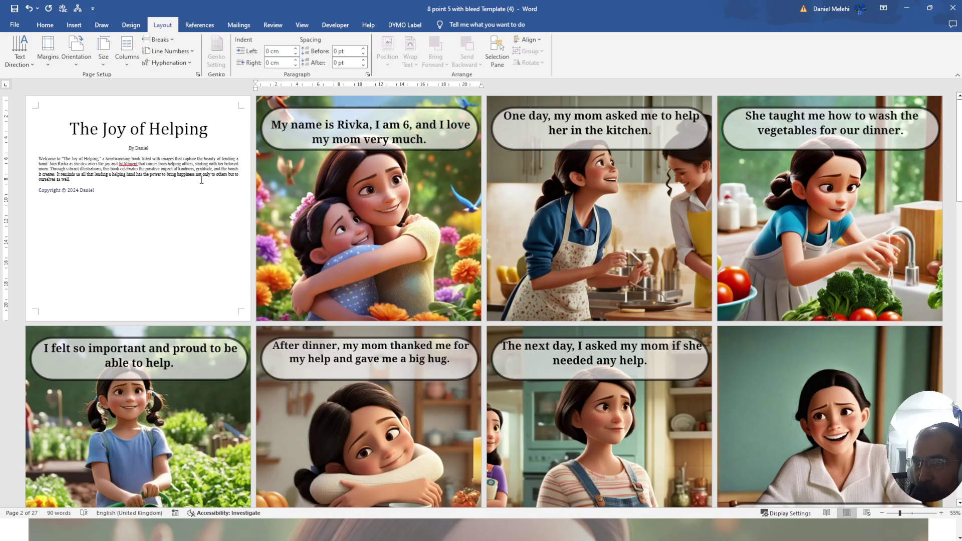
drag(198, 200, 70, 134)
click(69, 138)
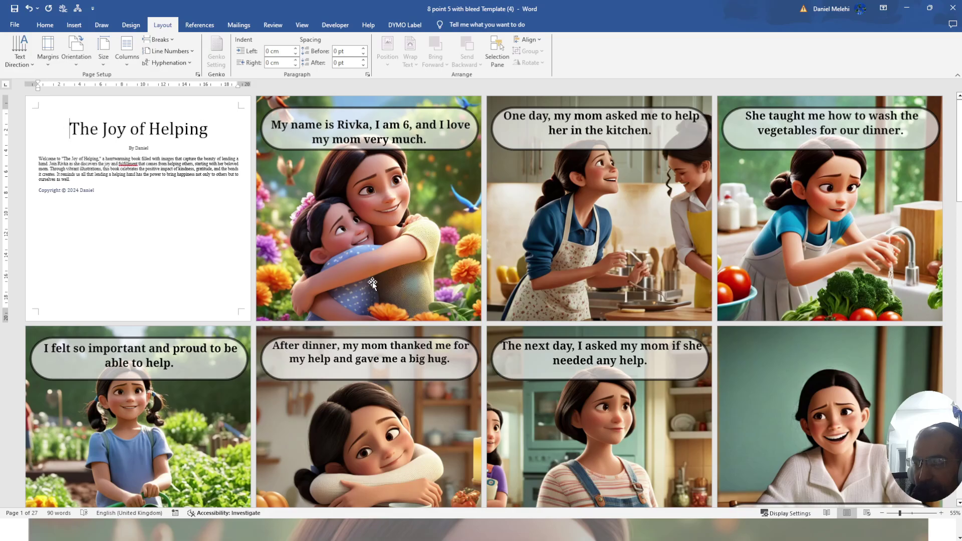
scroll(372, 282, down, 2)
scroll(372, 282, down, 3)
scroll(375, 354, down, 2)
scroll(375, 354, down, 3)
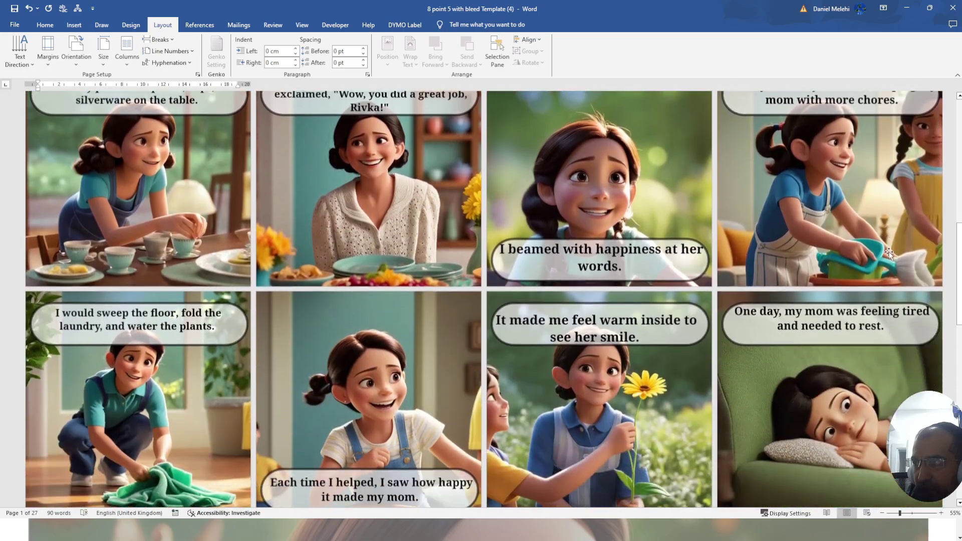
scroll(928, 299, down, 3)
scroll(928, 299, down, 2)
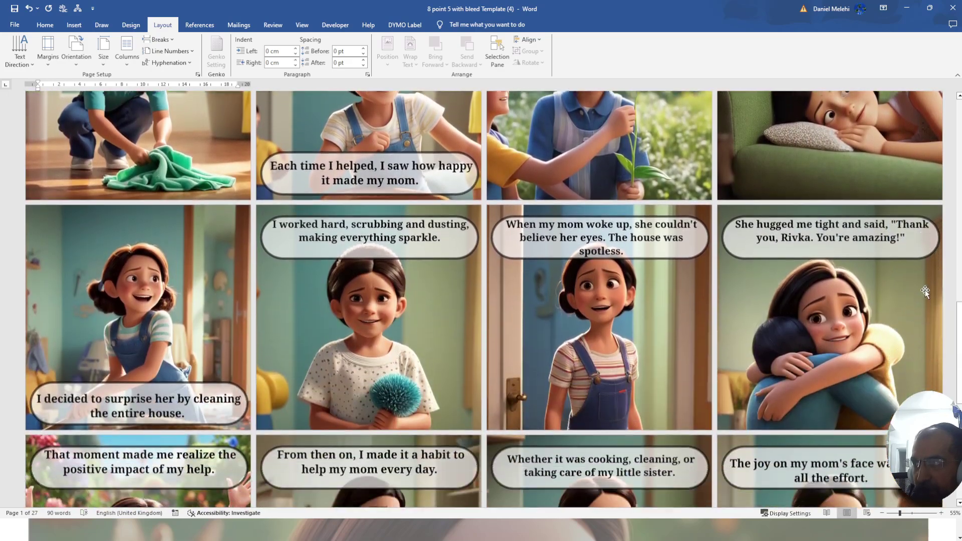
- Set Word aside and zoom the book creator page out to reveal the download options
click(907, 9)
key(ctrl+a)
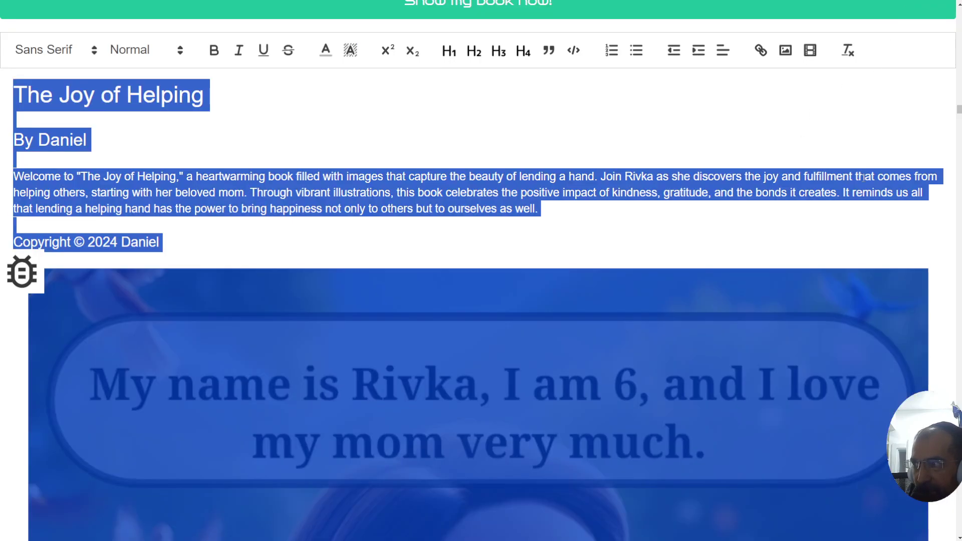
click(948, 123)
drag(959, 109, 960, 98)
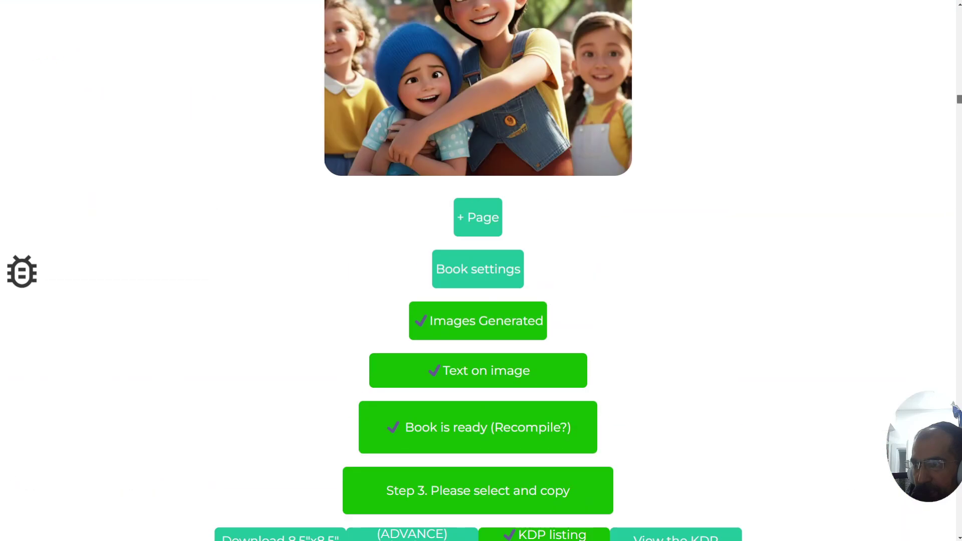
key(ctrl+minus)
scroll(481, 271, up, 5)
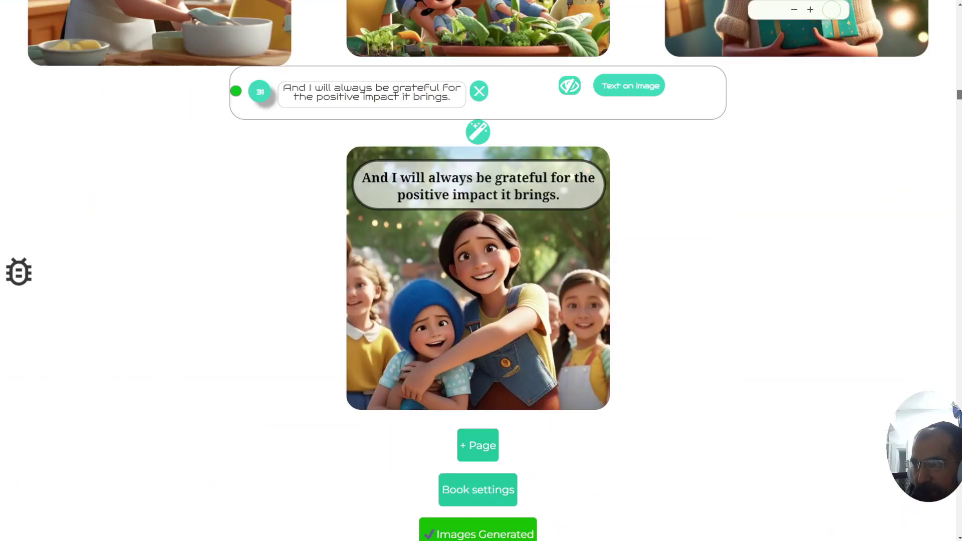
scroll(481, 270, up, 10)
scroll(481, 270, up, 10)
scroll(482, 271, up, 10)
scroll(481, 271, up, 10)
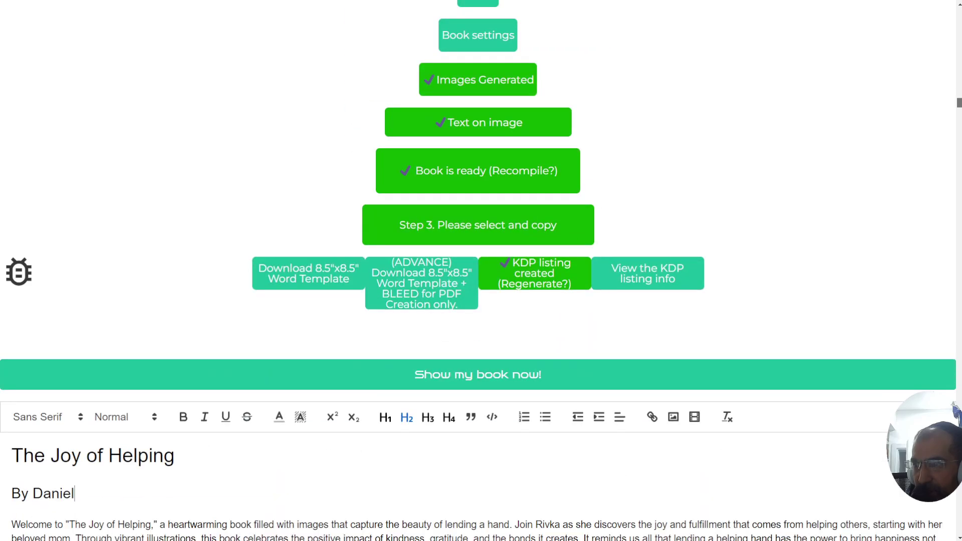
scroll(831, 191, up, 1)
scroll(831, 191, down, 10)
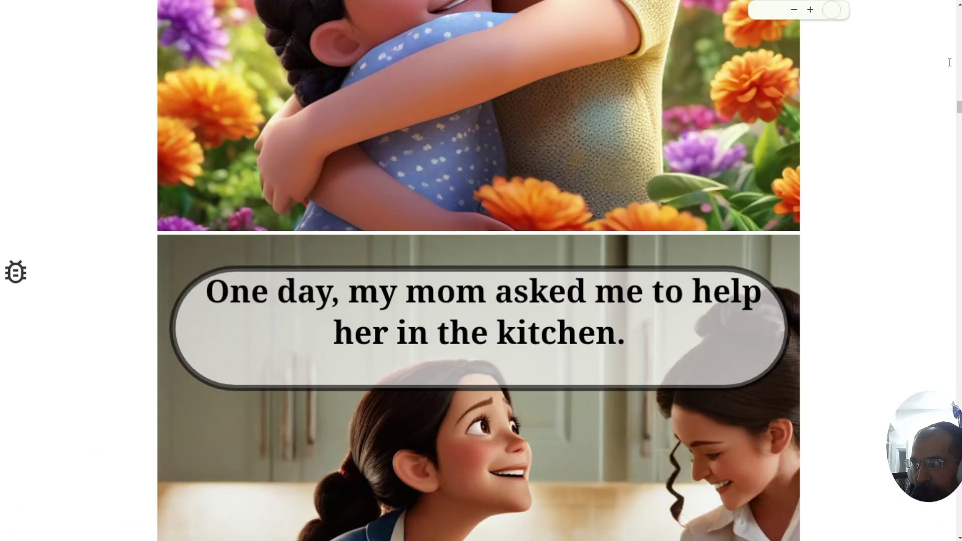
scroll(505, 356, up, 10)
scroll(504, 356, up, 4)
scroll(504, 356, up, 1)
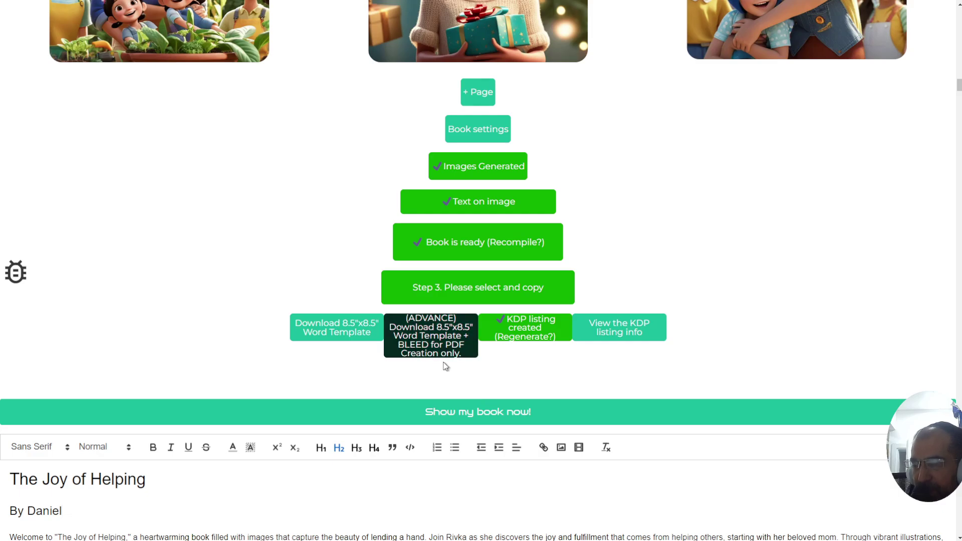
- Download the advanced 8.5×8.5 Word template with bleed and open it from Downloads
click(438, 345)
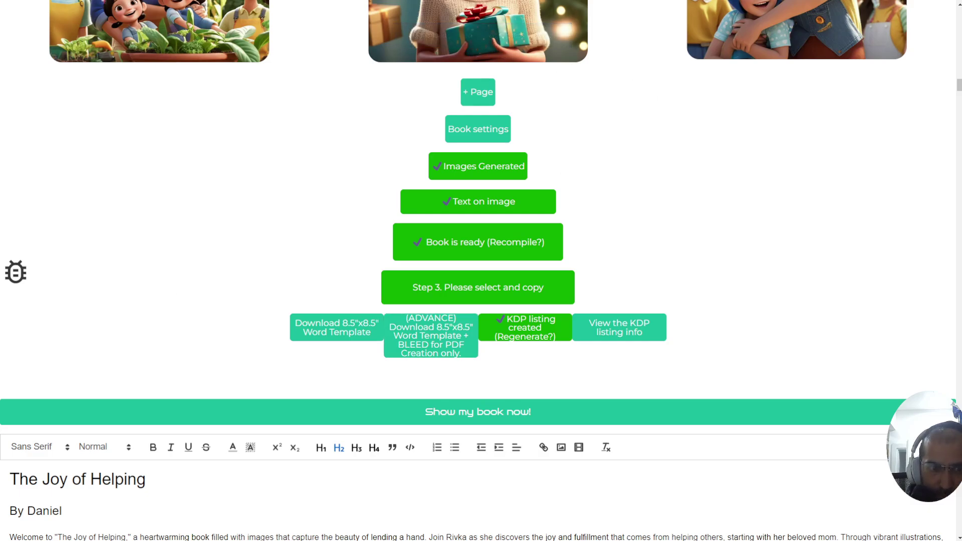
key(alt+Tab)
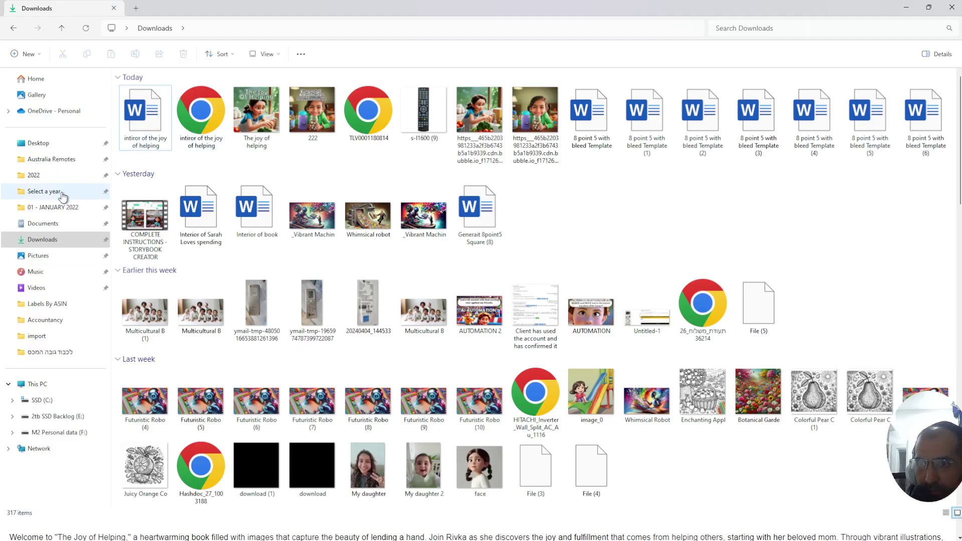
click(43, 240)
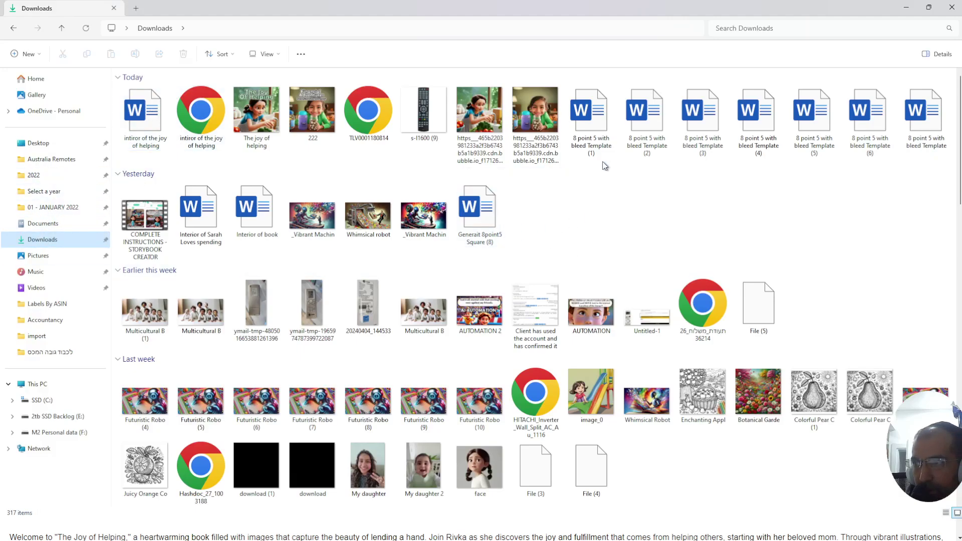
double_click(587, 132)
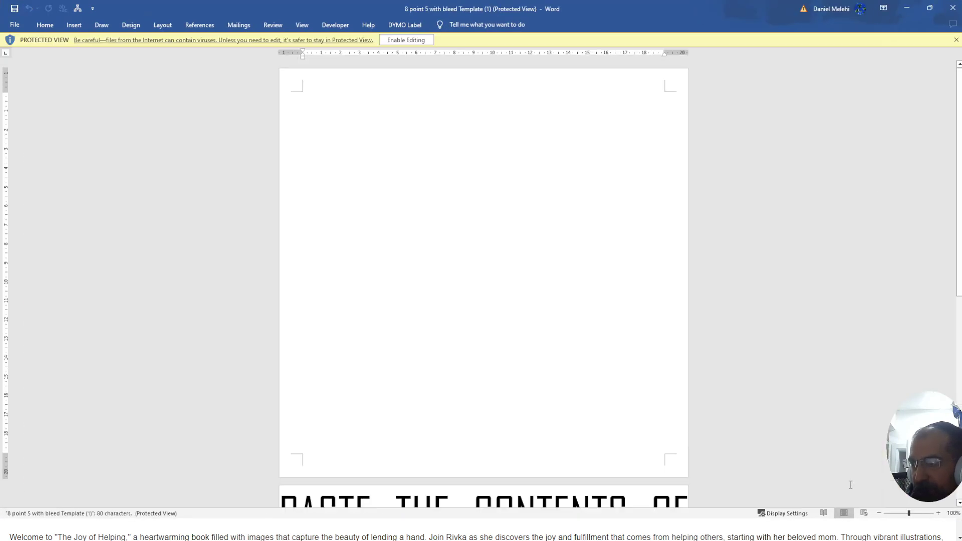
- Enable editing on the template, zoom to 68%, and view its Layout settings
click(406, 40)
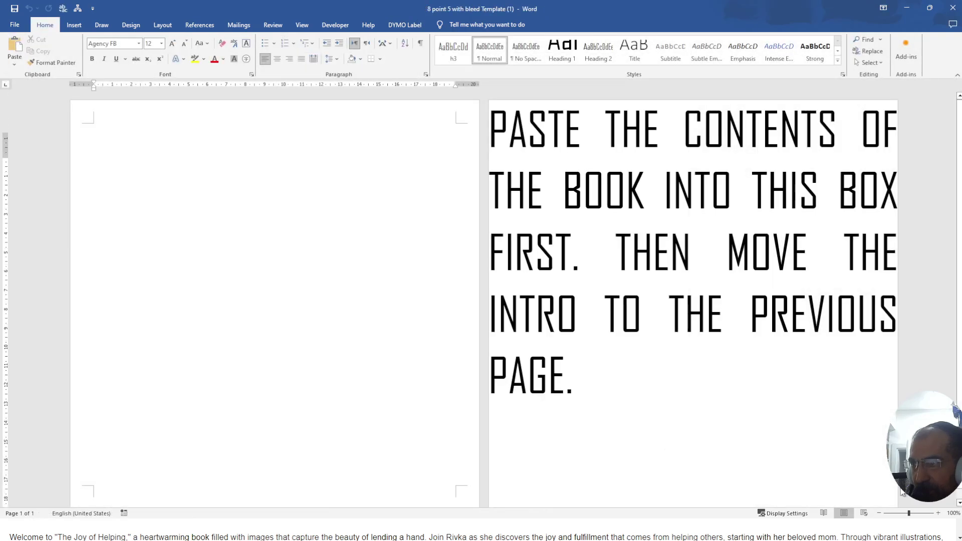
drag(909, 513, 901, 513)
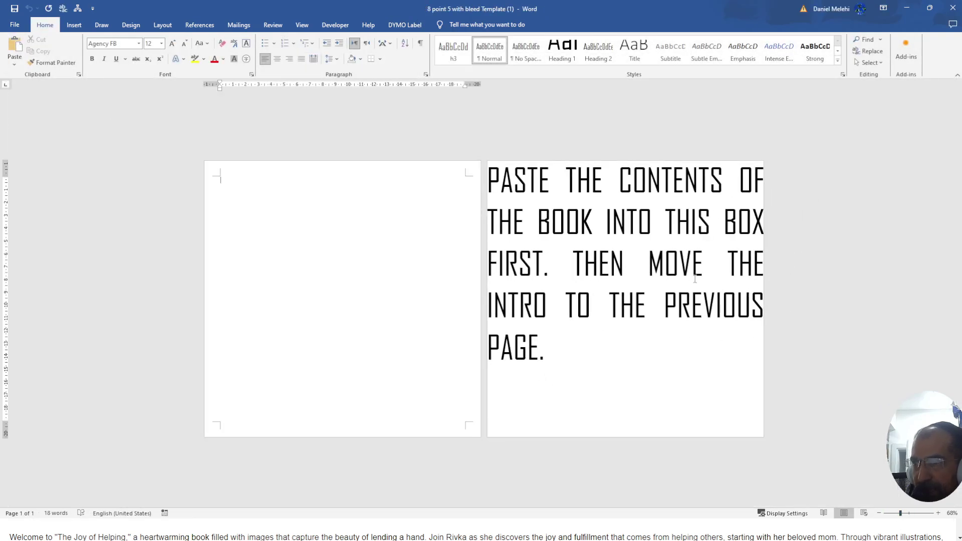
click(350, 209)
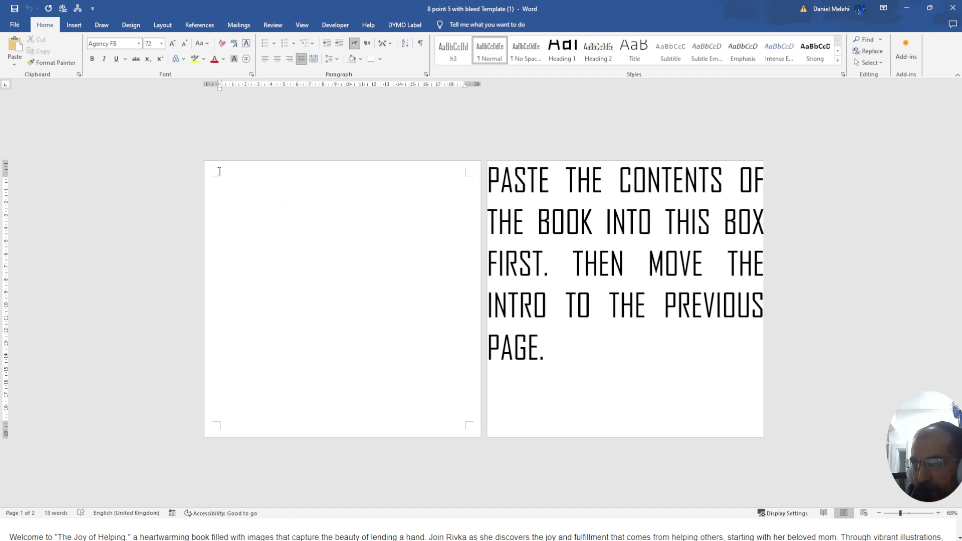
click(163, 25)
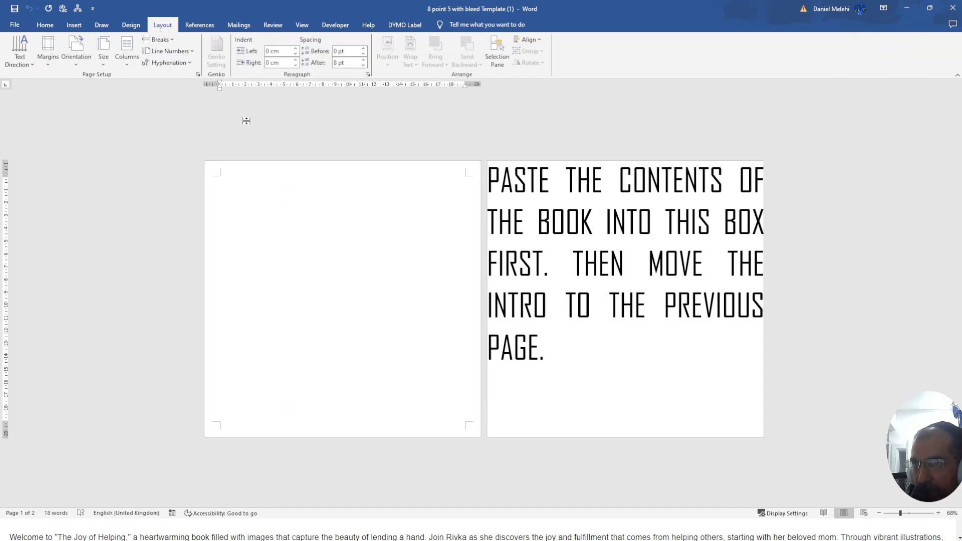
- Inspect the template's instruction paragraph, then close Word without saving
click(565, 203)
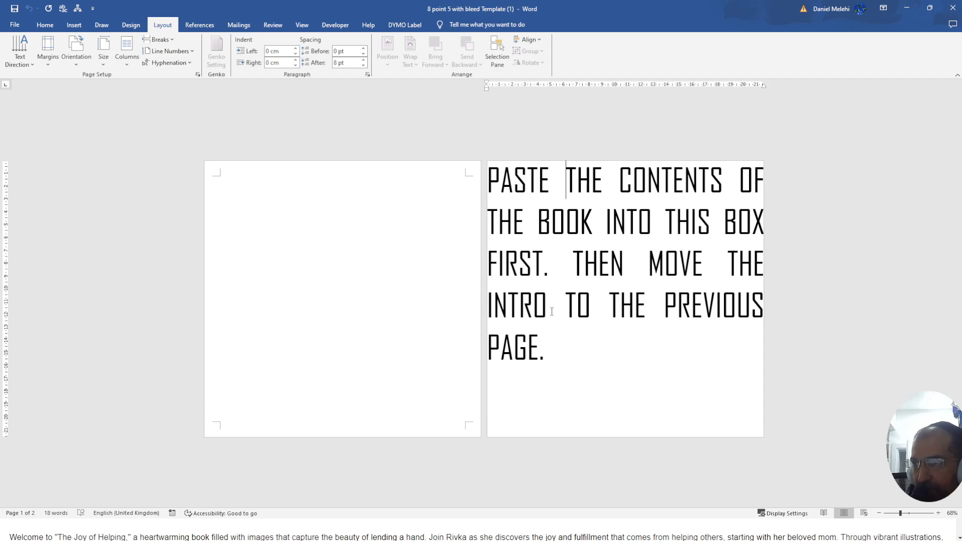
triple_click(510, 239)
click(376, 250)
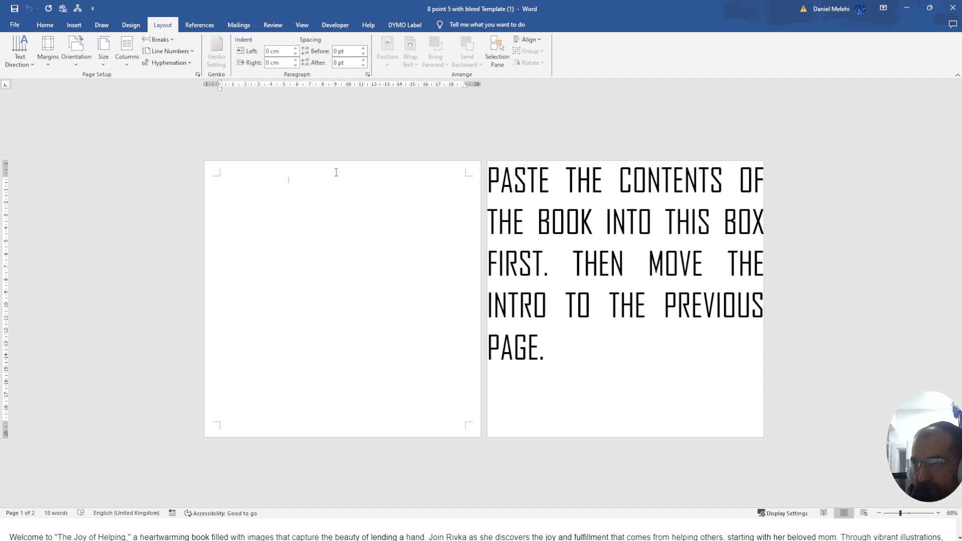
click(656, 200)
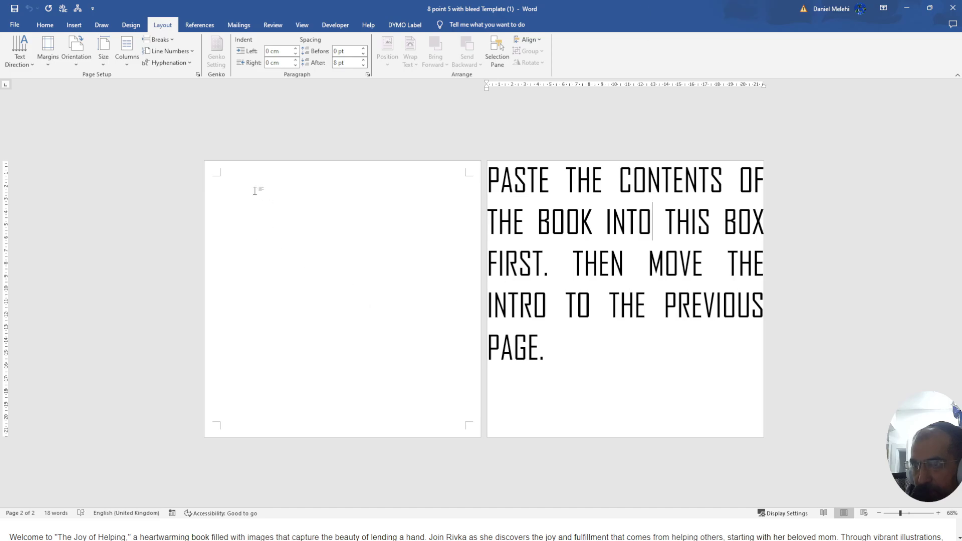
key(Left)
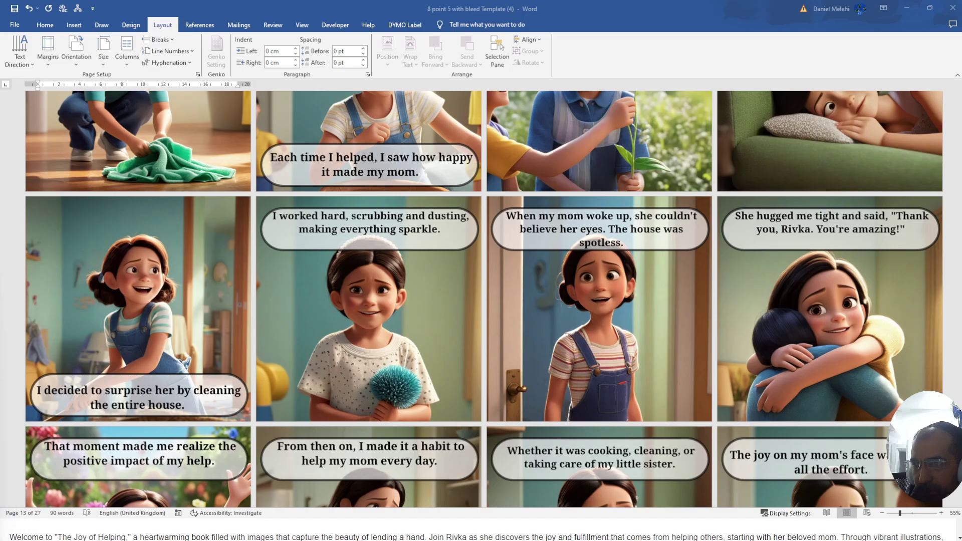
click(953, 8)
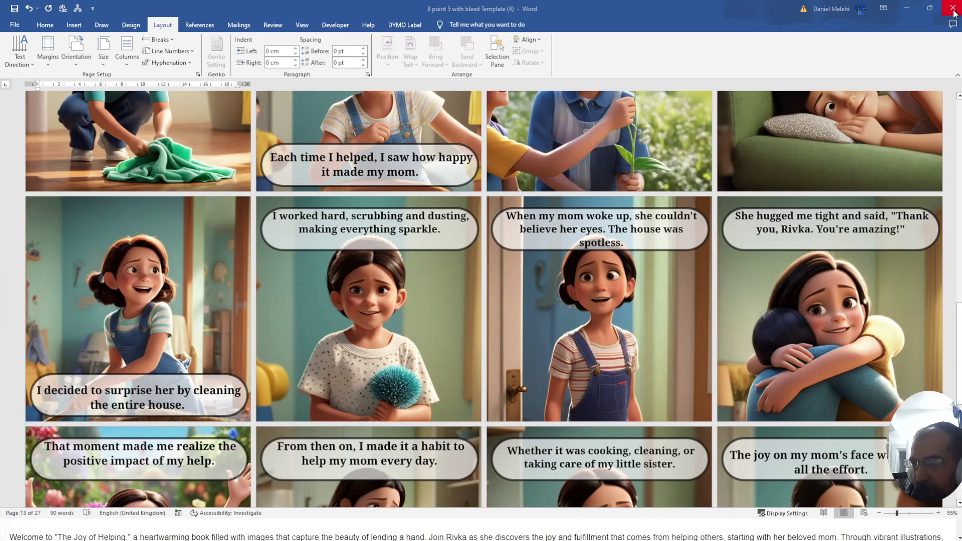
click(523, 334)
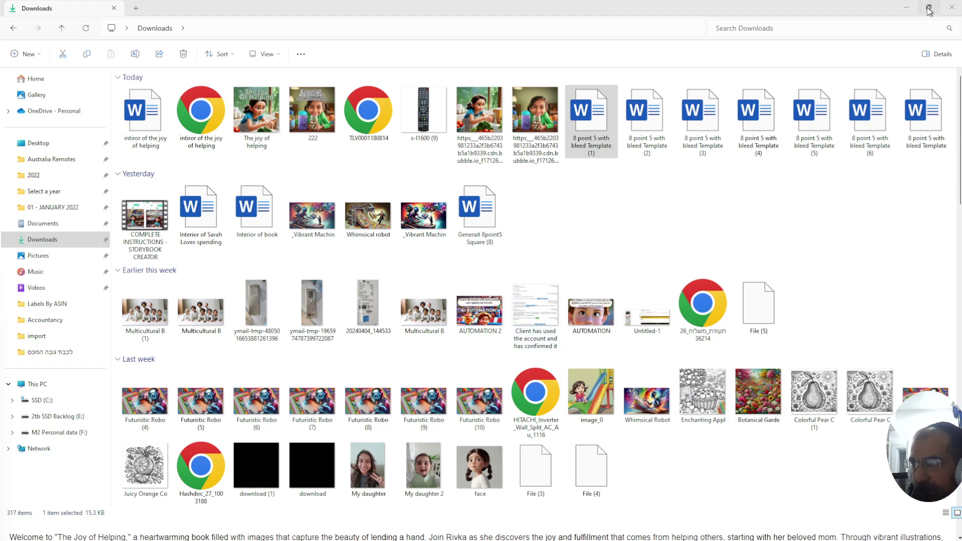
- Close Downloads, select all the book text in the creator editor, and return to Word
click(952, 9)
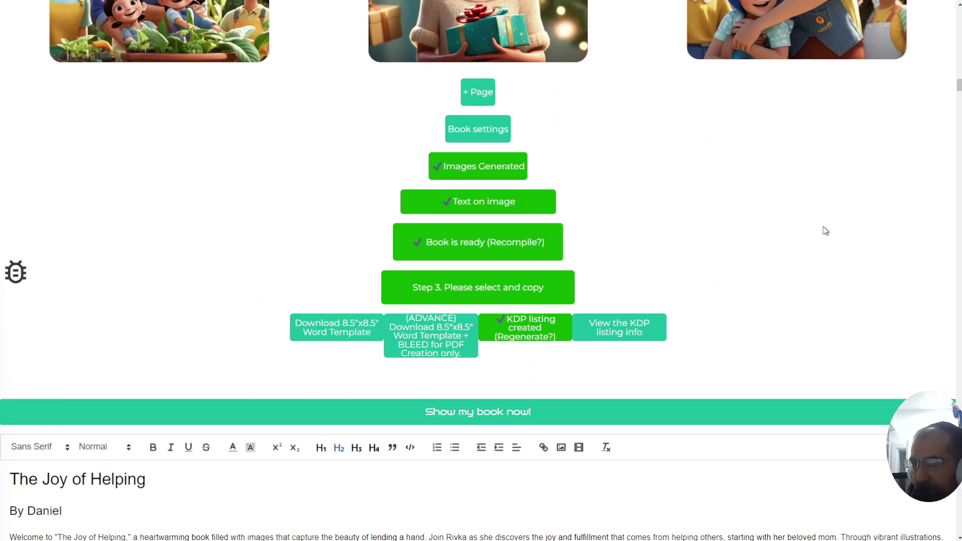
scroll(543, 275, down, 1)
scroll(476, 271, down, 3)
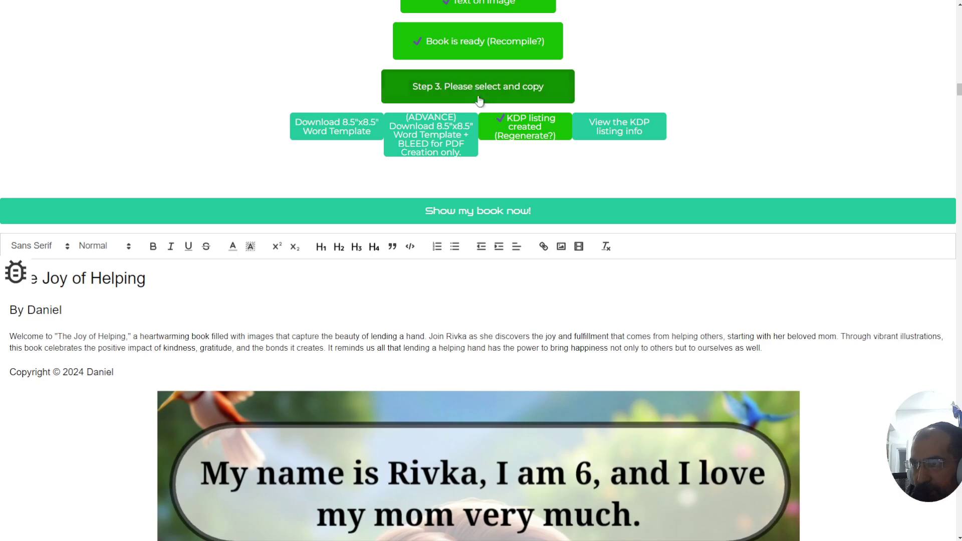
scroll(442, 269, down, 3)
scroll(551, 201, up, 3)
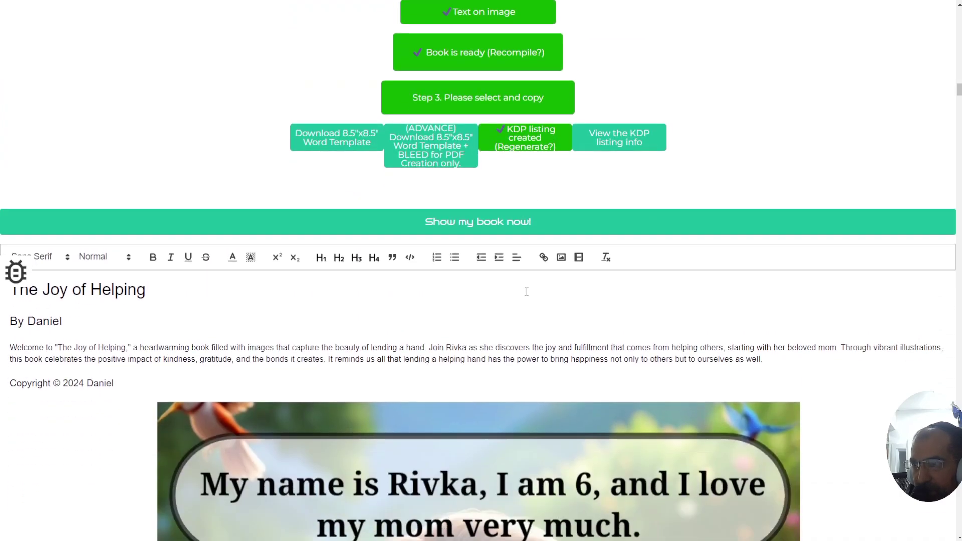
scroll(524, 258, down, 1)
triple_click(464, 243)
click(464, 244)
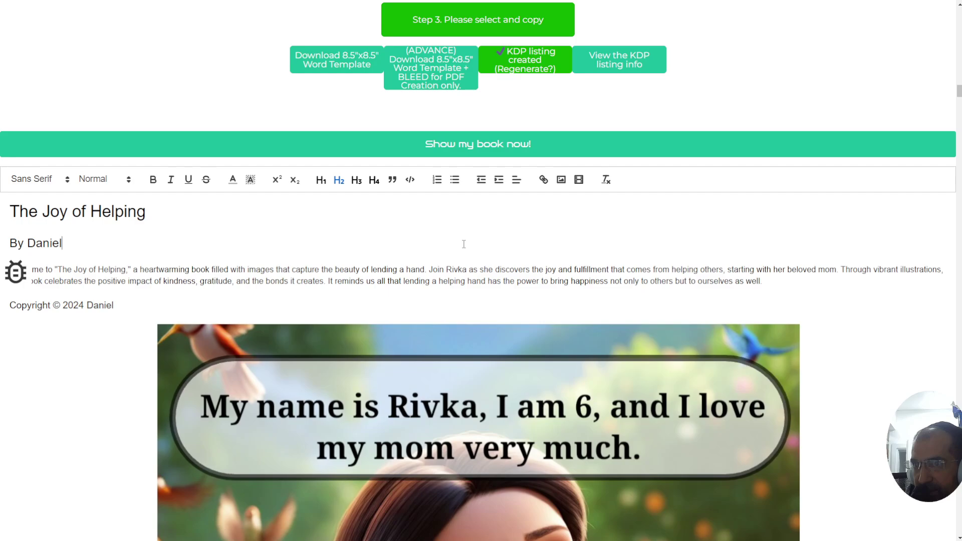
key(ctrl+a)
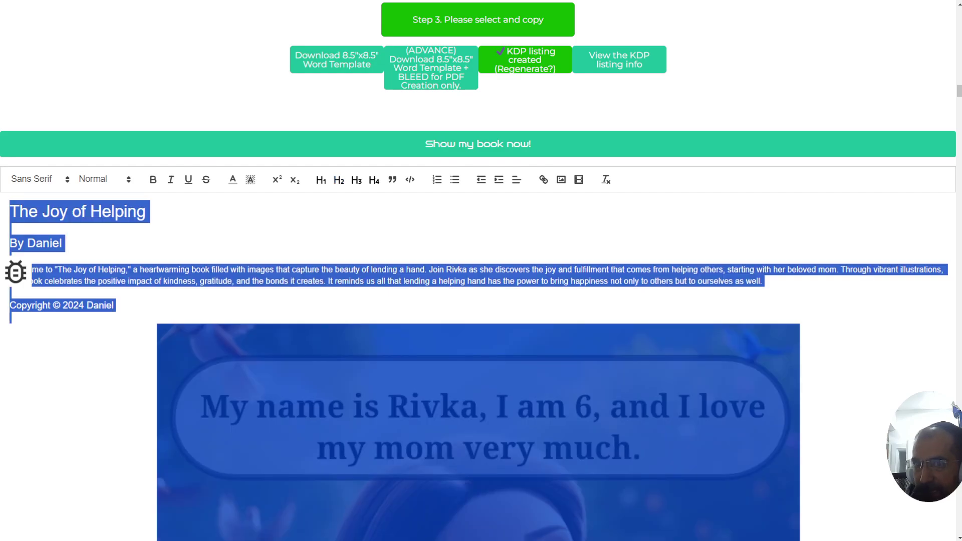
key(alt+Tab)
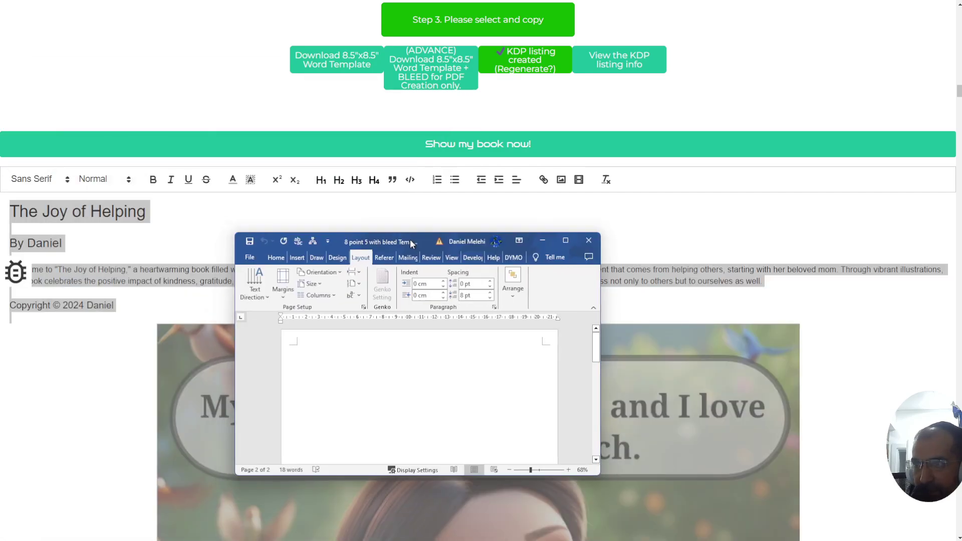
- Maximize Word, paste the book over the placeholder instructions, and cut the title-page text
double_click(410, 244)
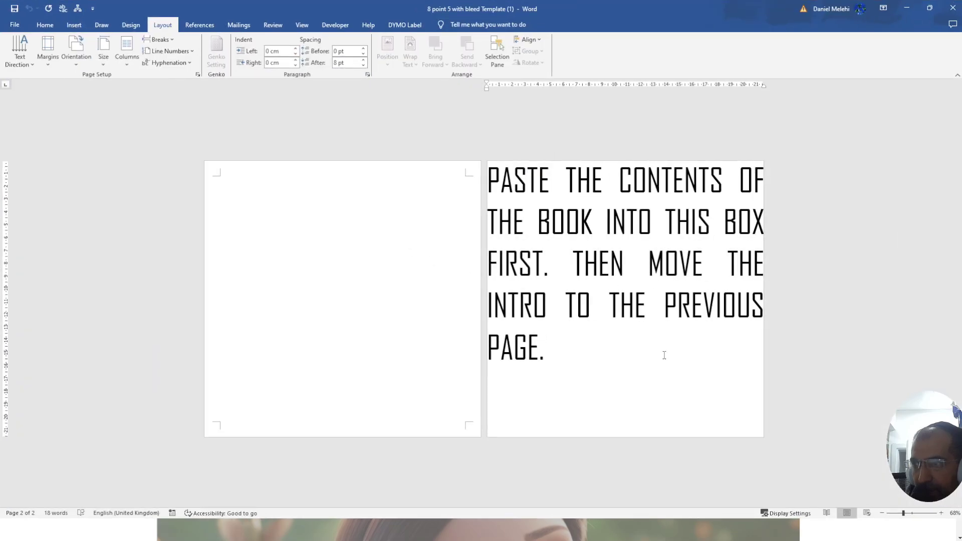
drag(664, 351, 501, 187)
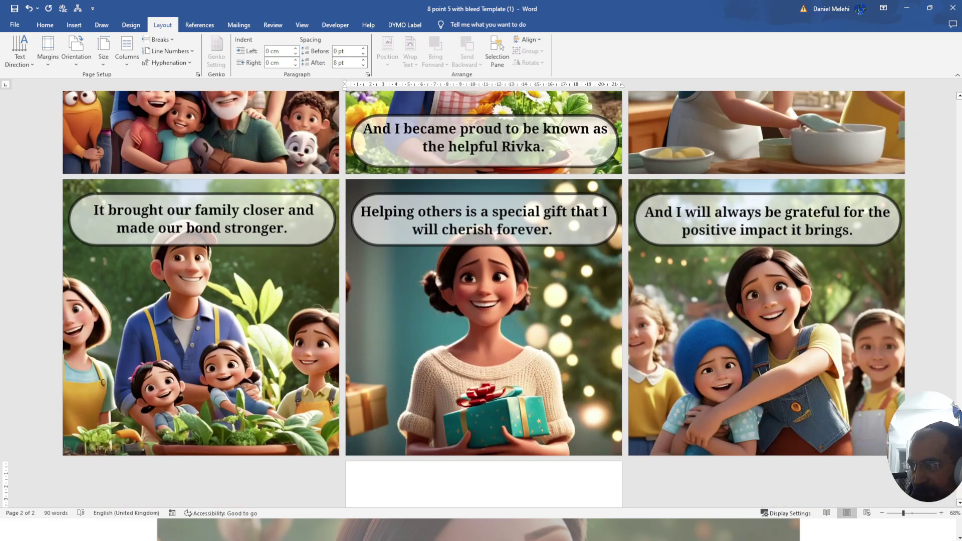
drag(959, 466, 960, 119)
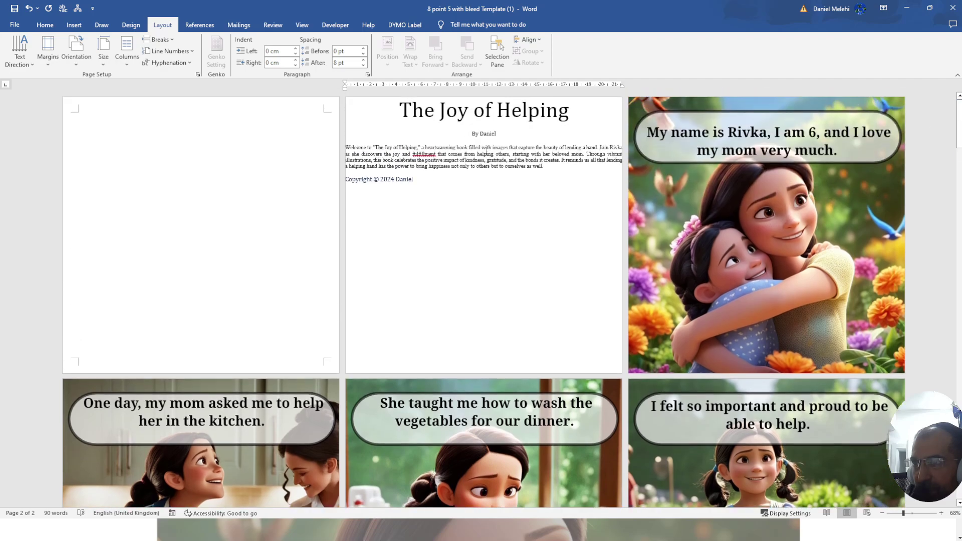
drag(461, 180, 401, 109)
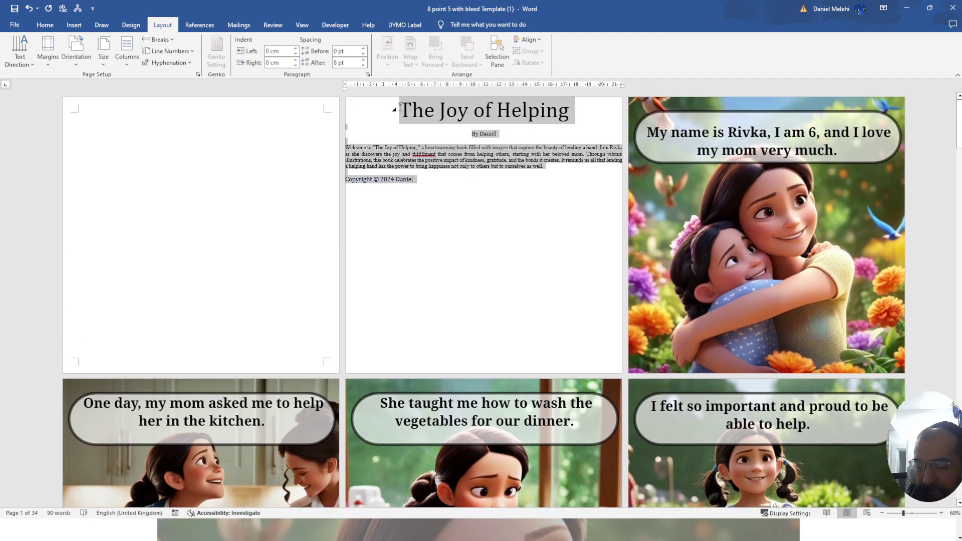
key(Delete)
click(206, 169)
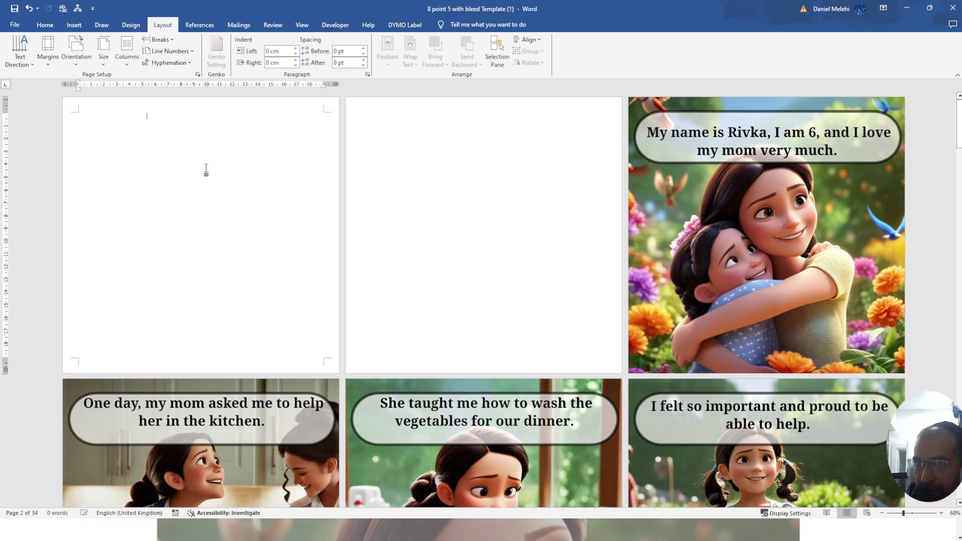
- Paste the title text onto the first page and delete the blank pages around it
text(The Joy of Helping By Daniel Welcome to “The Joy of Helping,” a heartwarming book filled with images that capture the beauty of lending a hand. Join Rivka as she discovers the joy and fulfillment that comes from helping others, starting with her beloved mom. Through vibrant illustrations, this book celebrates the positive impact of kindness, gratitude, and the bonds it creates. It reminds us all that lending a helping hand has the power to bring happiness not only to others but to ourselves as well. Copyright © 2024 Daniel)
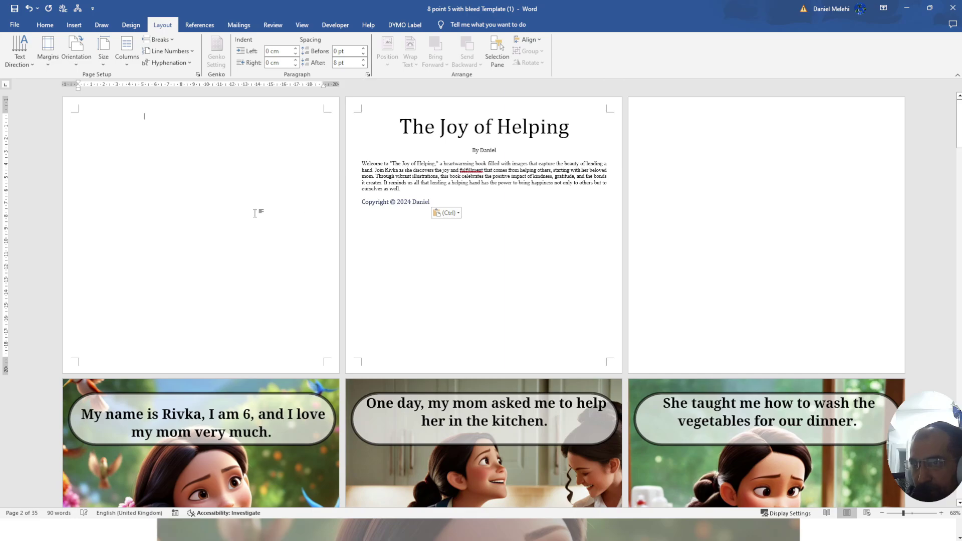
key(Delete)
click(485, 182)
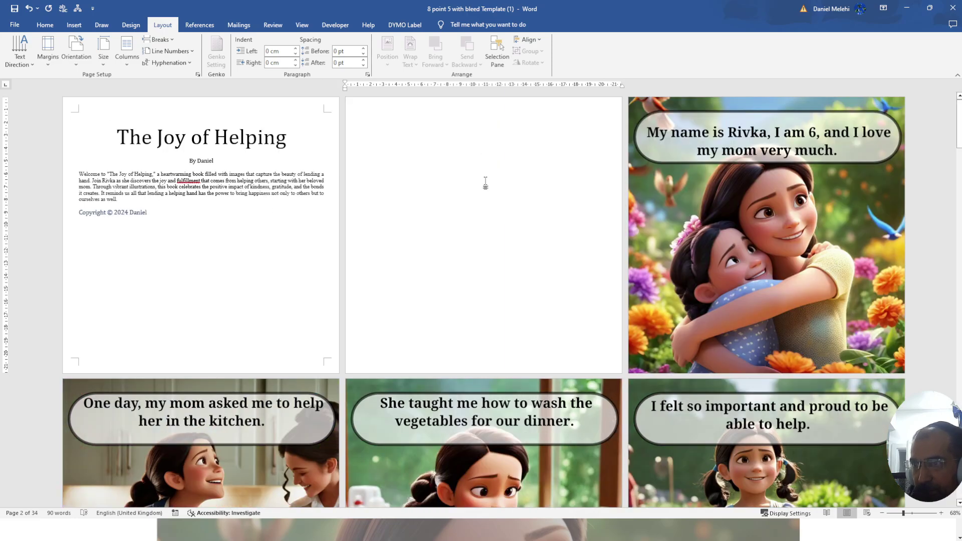
key(Left)
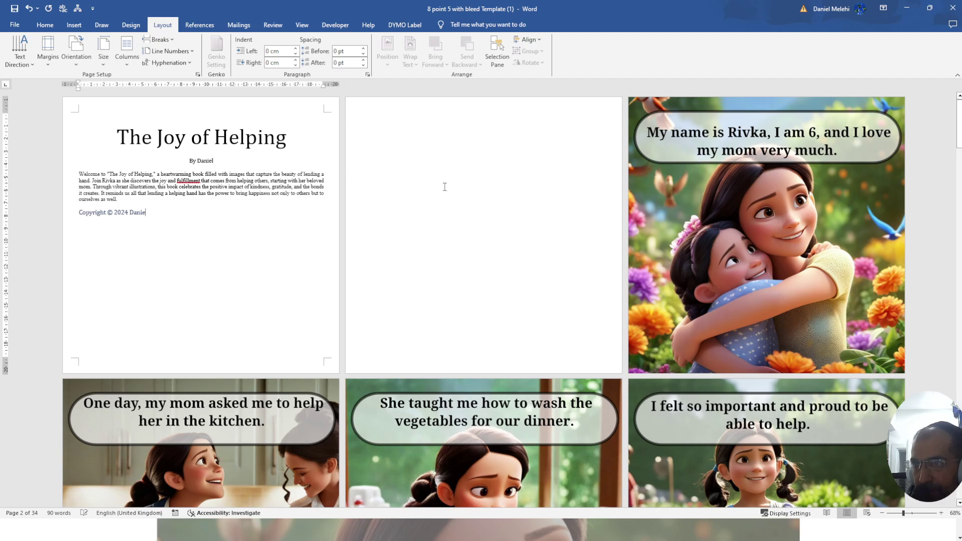
click(444, 187)
key(Delete)
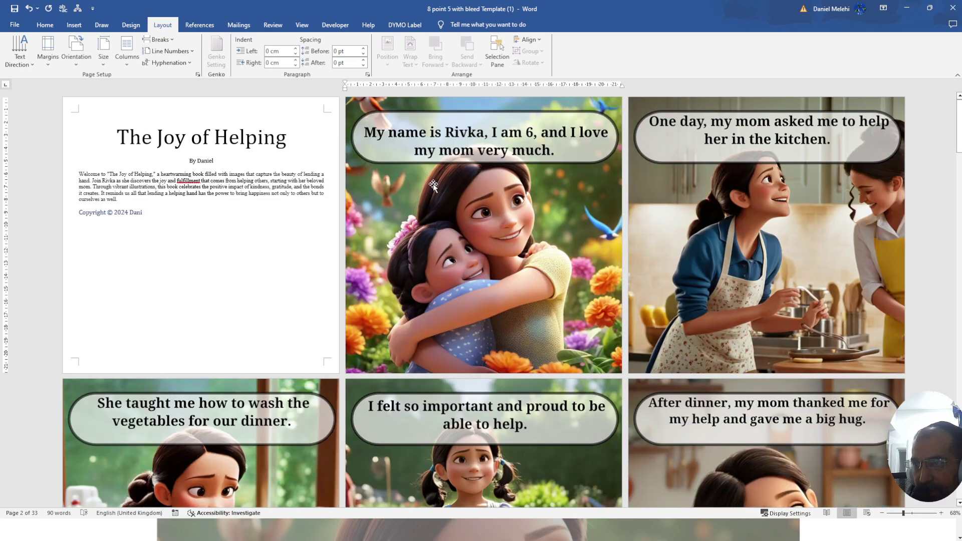
- Enlarge the byline, intro and copyright text with Grow Font three times
drag(185, 219, 103, 87)
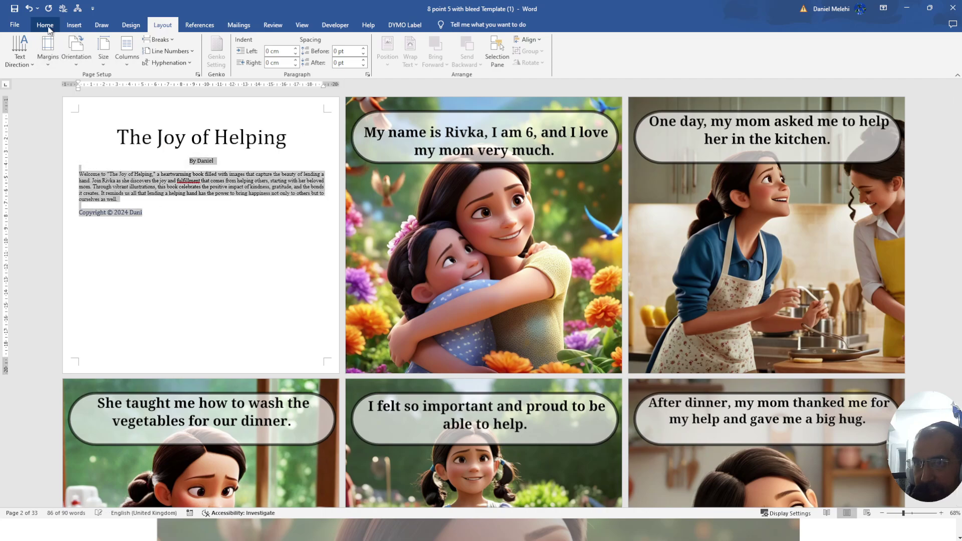
click(46, 25)
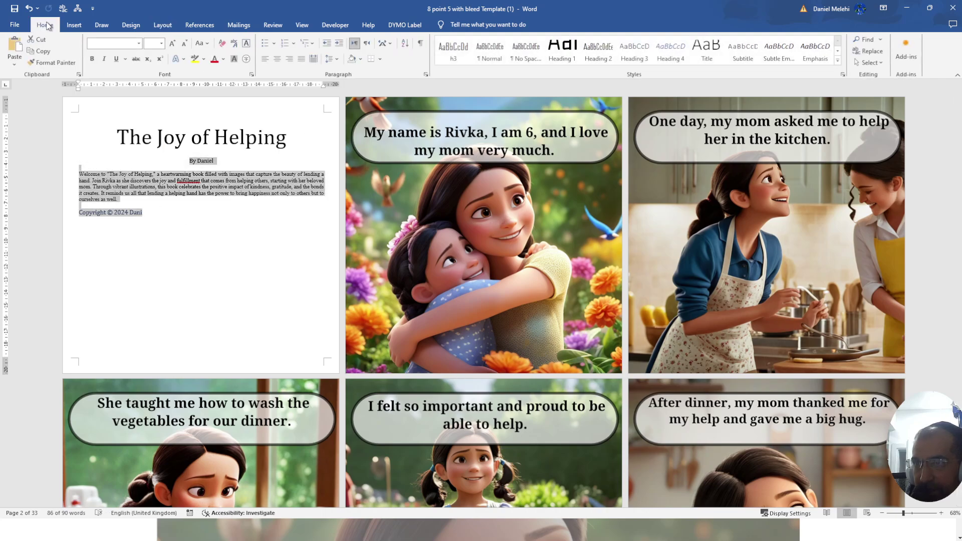
click(172, 44)
click(173, 44)
click(172, 44)
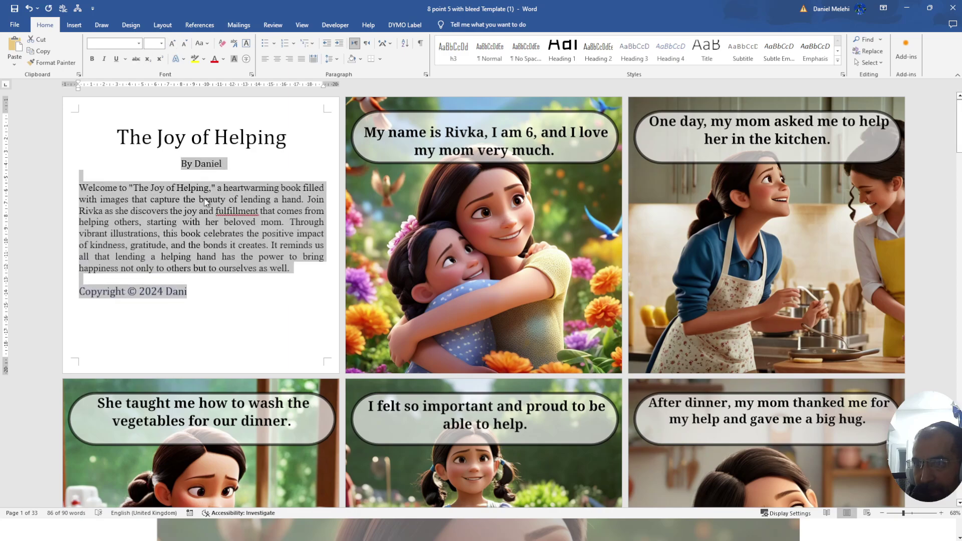
click(197, 217)
scroll(197, 217, down, 2)
scroll(198, 217, down, 1)
scroll(198, 217, up, 3)
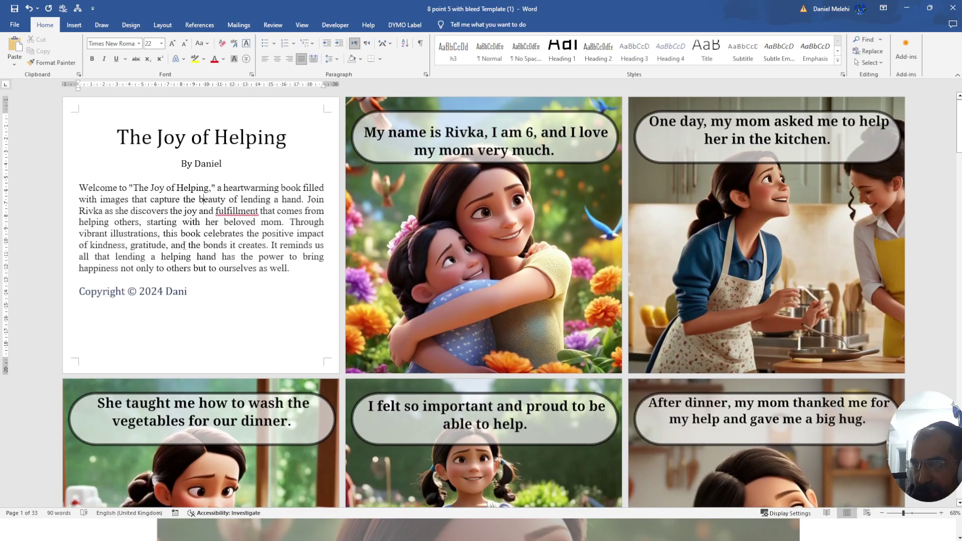
- Save the document as a PDF named 'INTIROR OF THE JOY OF HELPING 2'
click(15, 26)
click(52, 181)
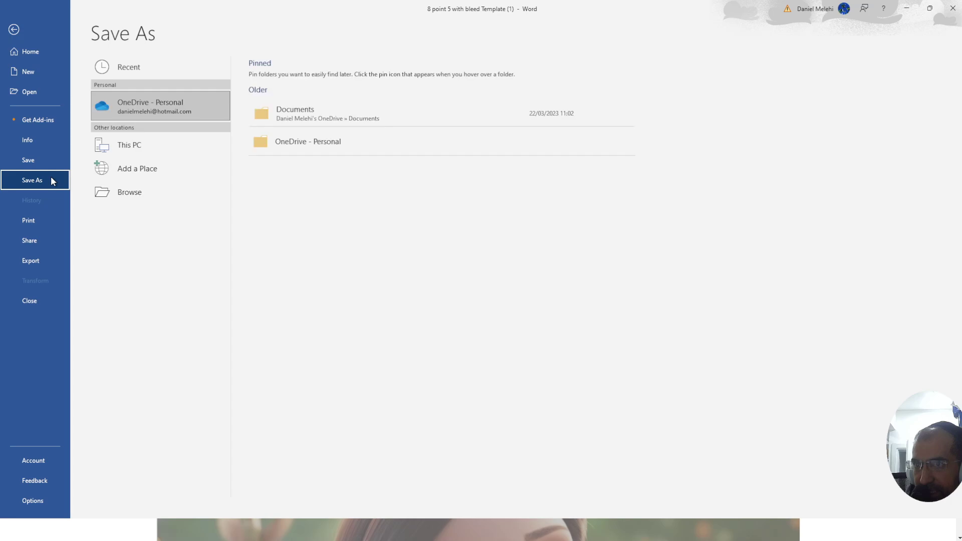
click(114, 197)
click(114, 212)
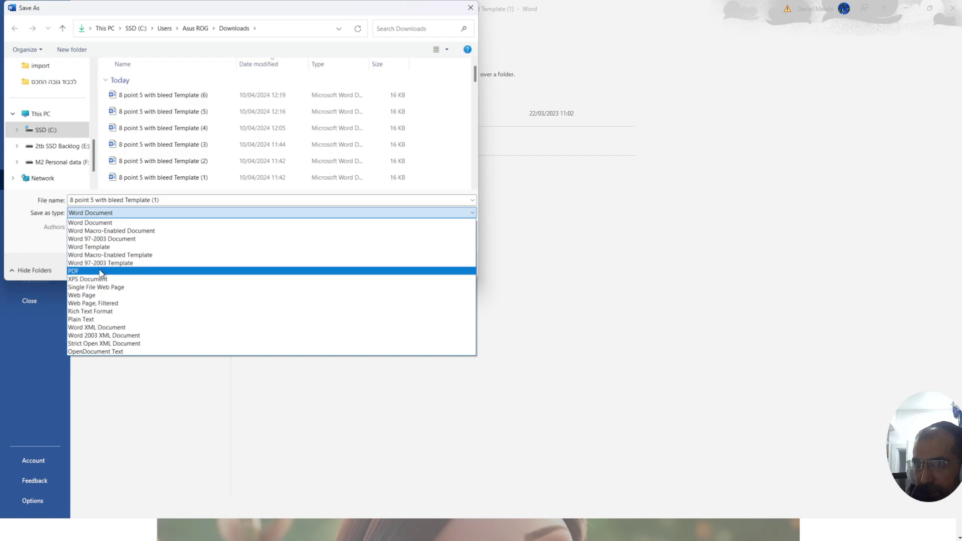
click(100, 273)
triple_click(117, 200)
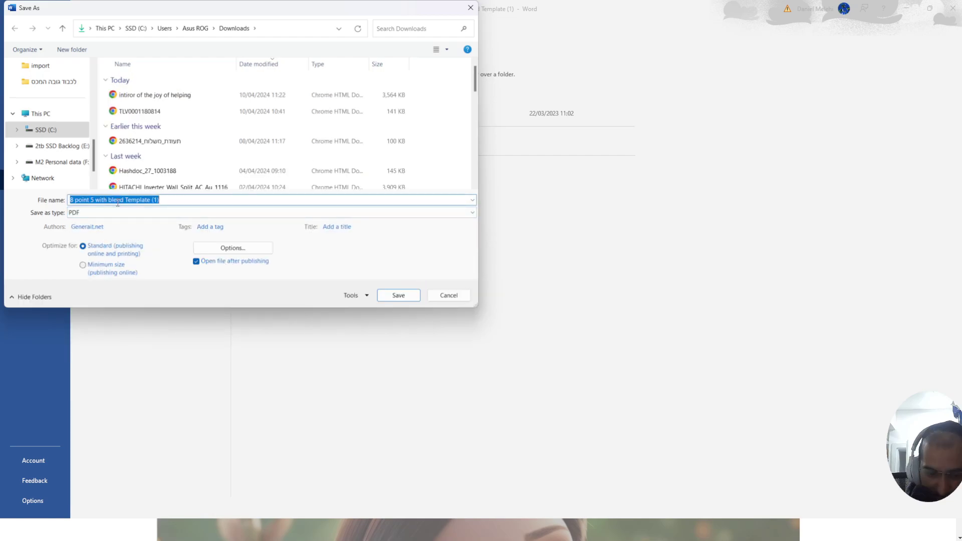
text(INTIROR OF THE JOY OF HELPING)
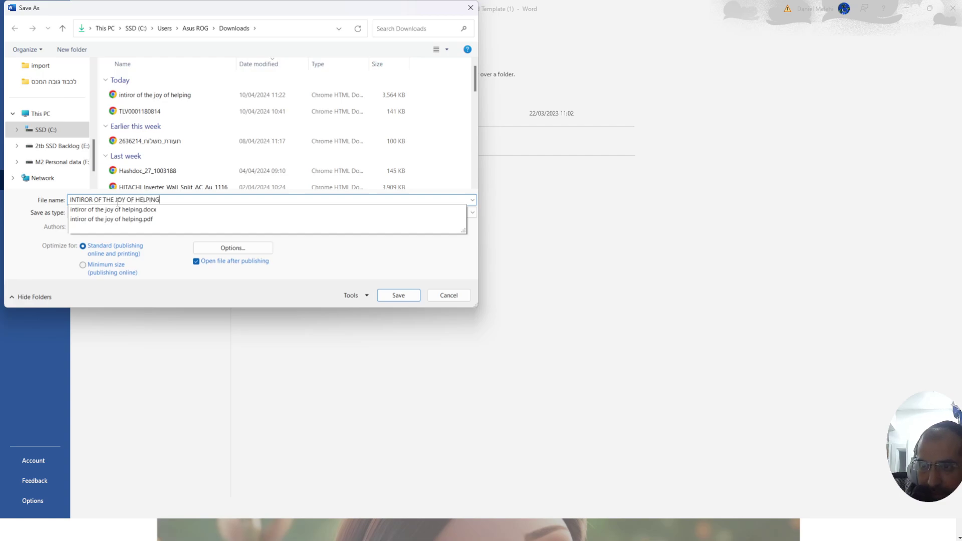
key(Return)
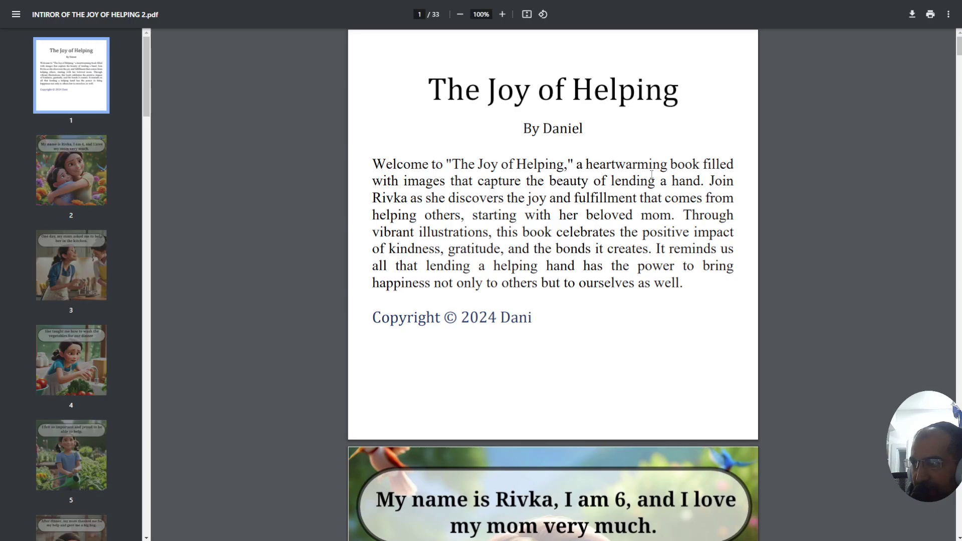
- Page through the 33-page interior PDF and exit full-screen view
scroll(652, 174, down, 4)
scroll(483, 34, down, 1)
scroll(482, 35, down, 7)
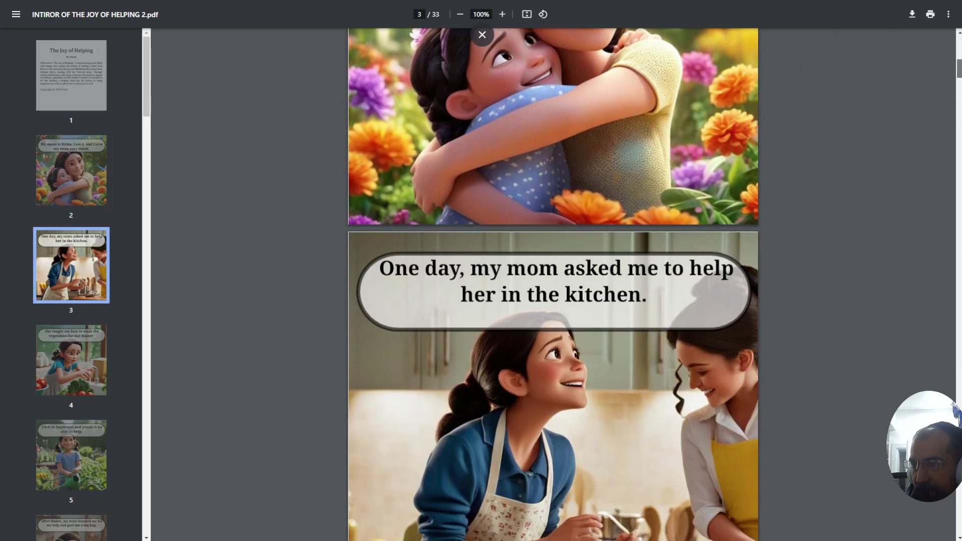
scroll(482, 34, down, 5)
scroll(482, 35, down, 5)
scroll(702, 75, down, 5)
scroll(960, 112, down, 5)
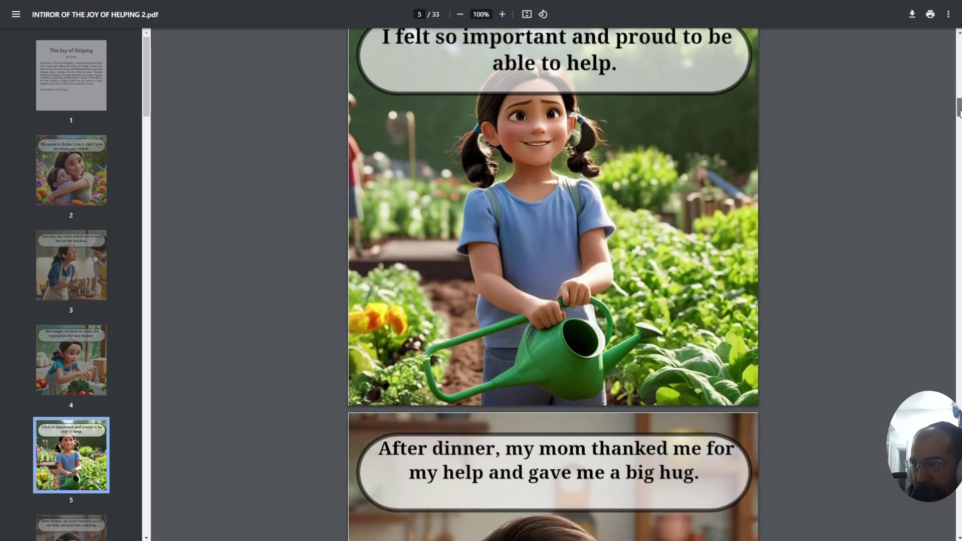
mouse_move(960, 113)
mouse_down()
mouse_move(960, 490)
mouse_move(959, 20)
mouse_up()
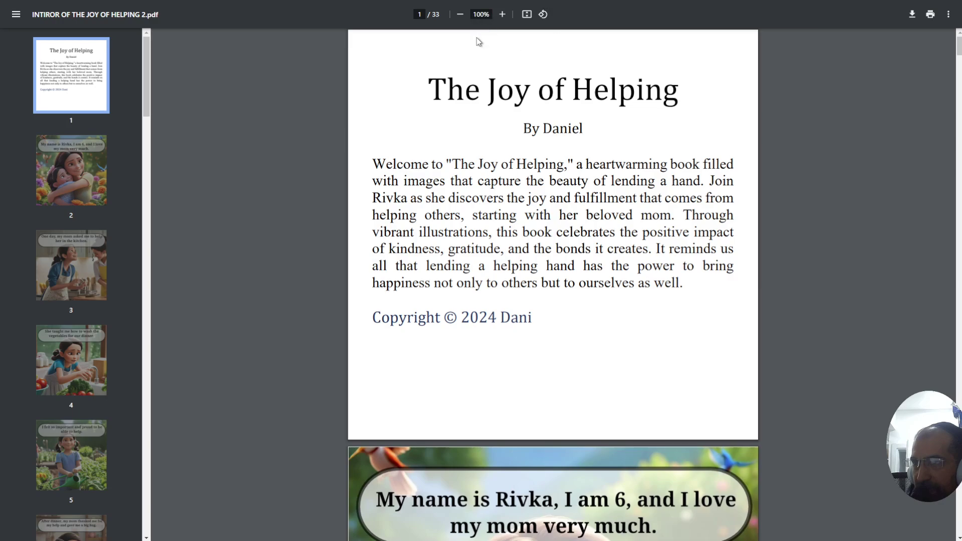
key(F11)
- On the KDP paperback content page, set the PDF interior to use bleed
click(182, 9)
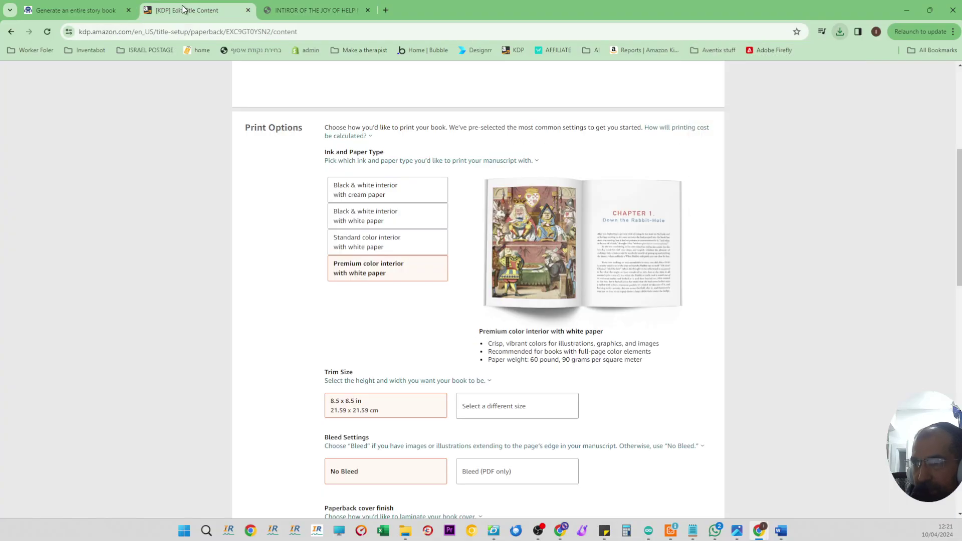
scroll(271, 224, up, 5)
scroll(261, 223, down, 4)
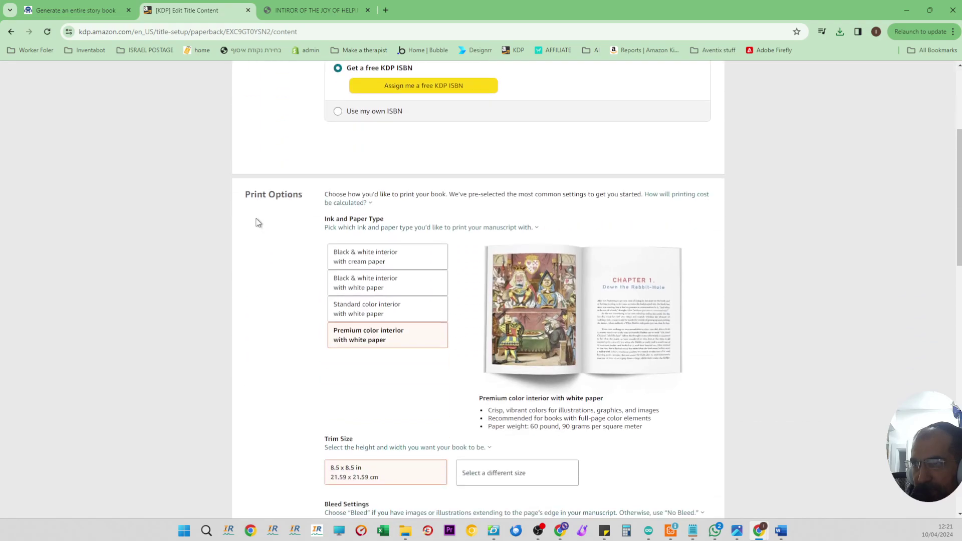
scroll(255, 231, down, 1)
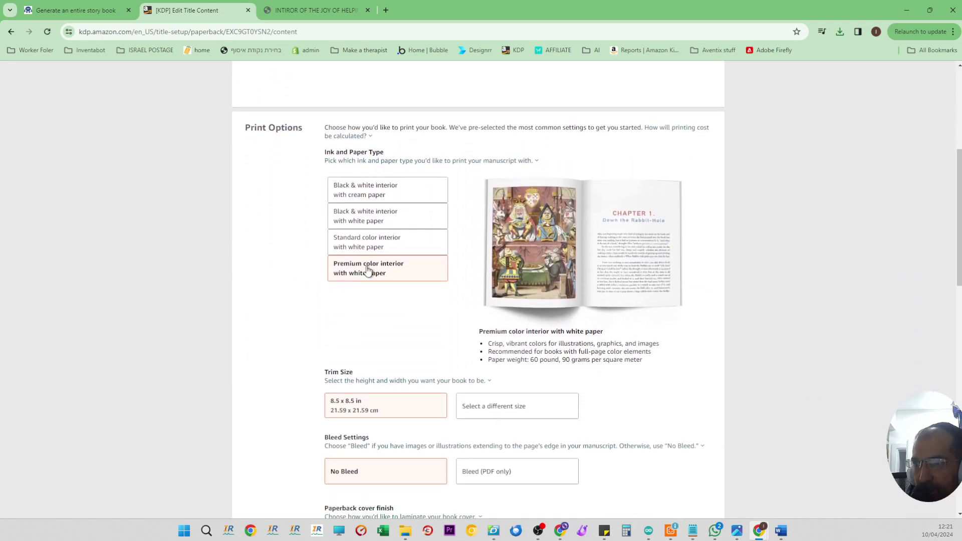
scroll(308, 290, down, 2)
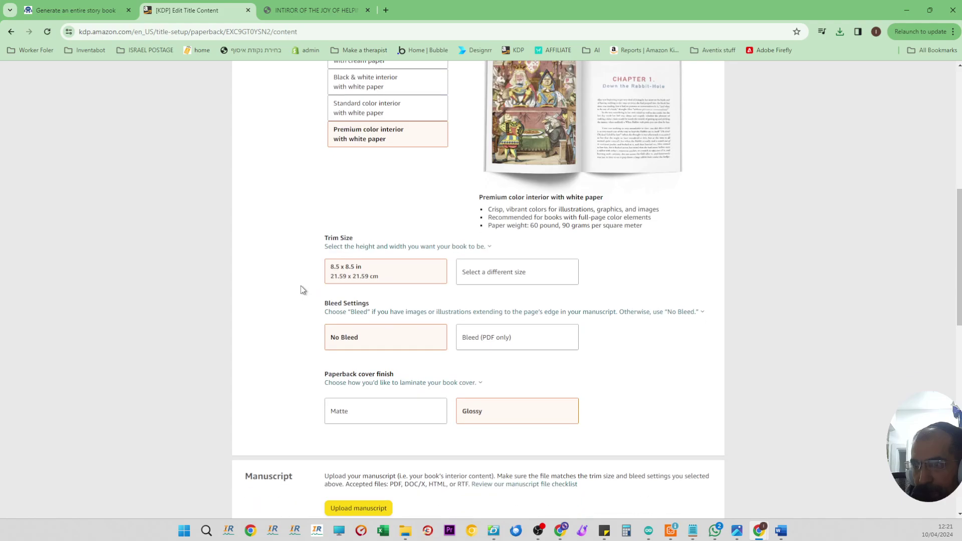
click(499, 341)
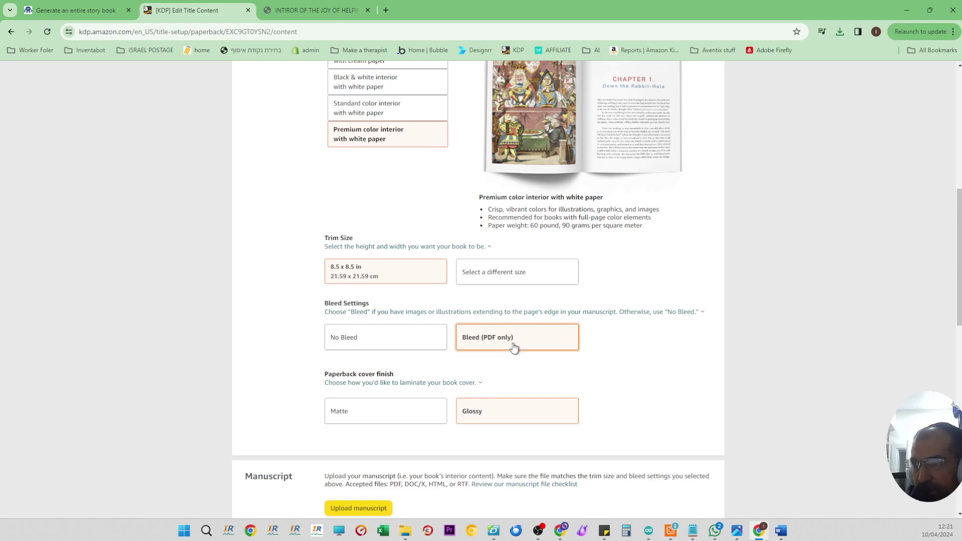
- Upload 'INTIROR OF THE JOY OF HELPING 2' from Downloads as the manuscript
scroll(510, 280, down, 2)
scroll(492, 271, down, 1)
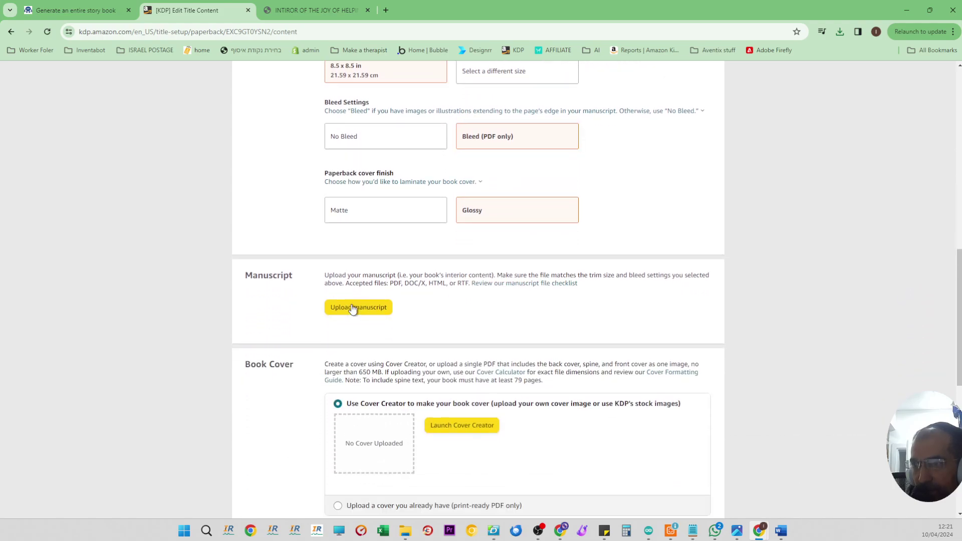
click(357, 307)
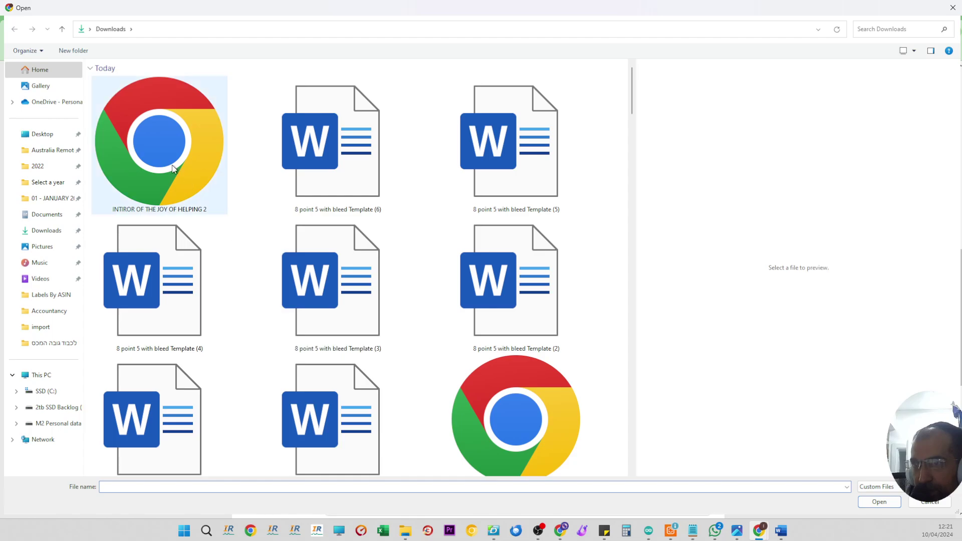
click(173, 166)
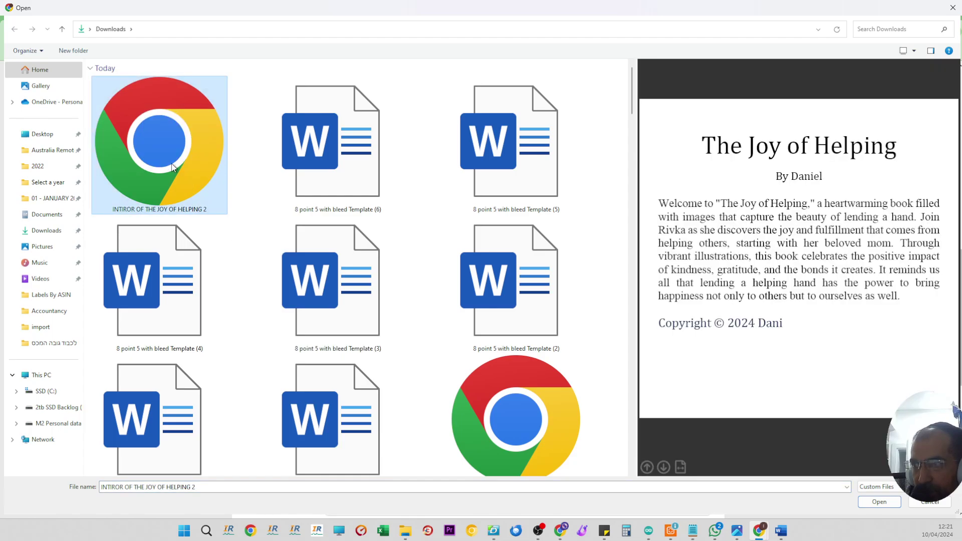
double_click(172, 167)
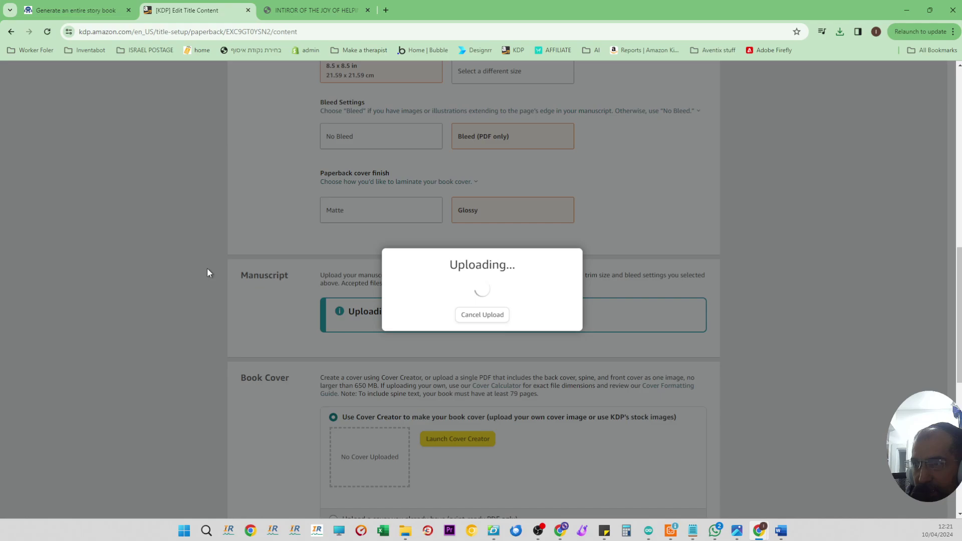
- Return to the story book generator and show the generated KDP listing info
click(77, 7)
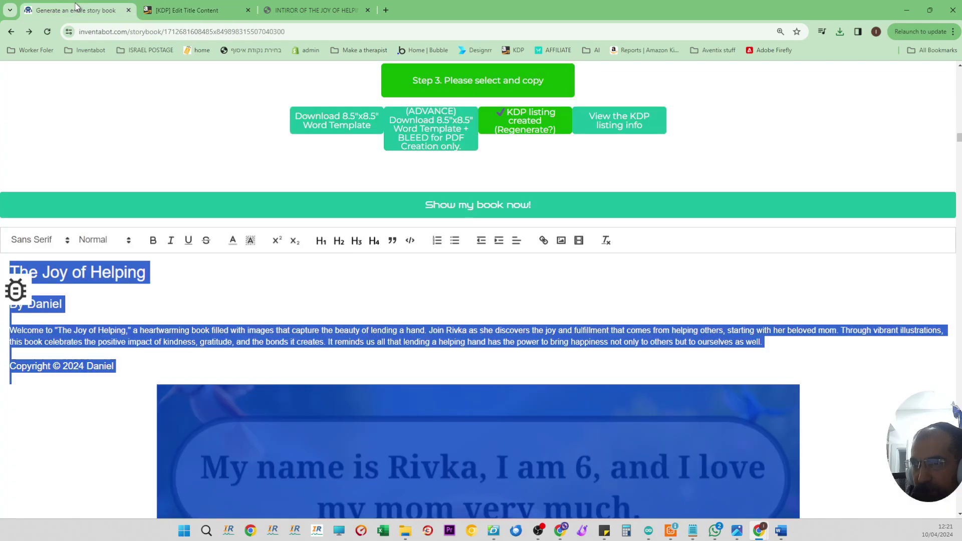
click(579, 330)
scroll(576, 320, up, 3)
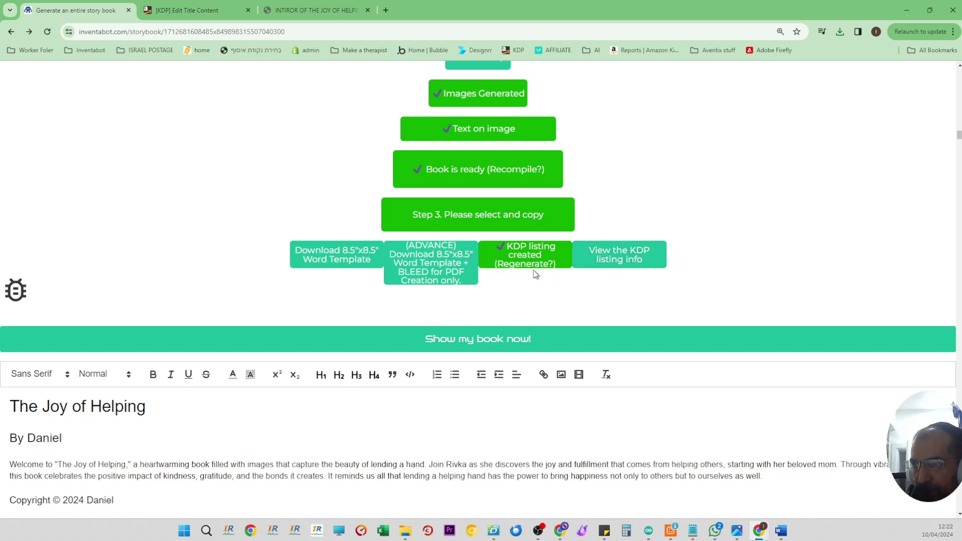
click(601, 256)
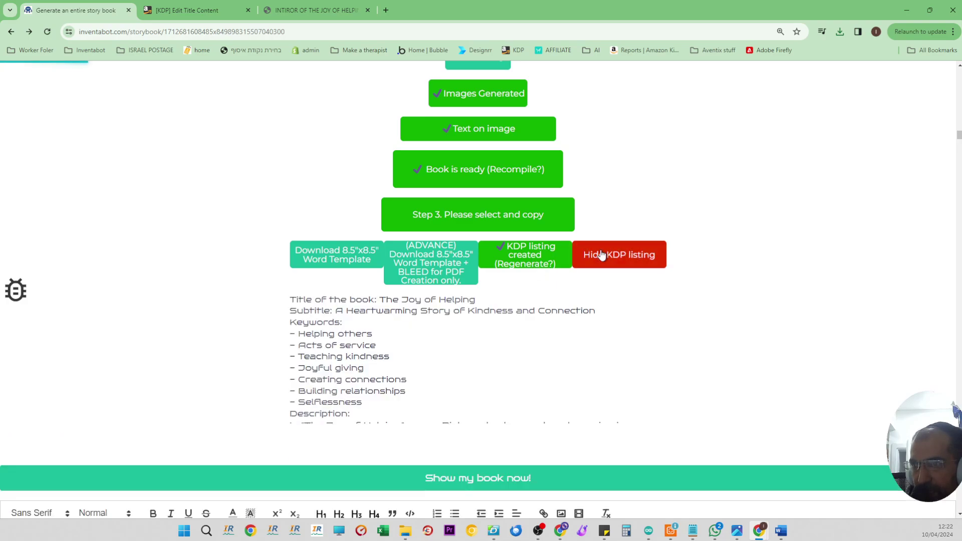
- Select the generated subtitle, then the full book description paragraph starting 'Welcome'
scroll(487, 309, down, 1)
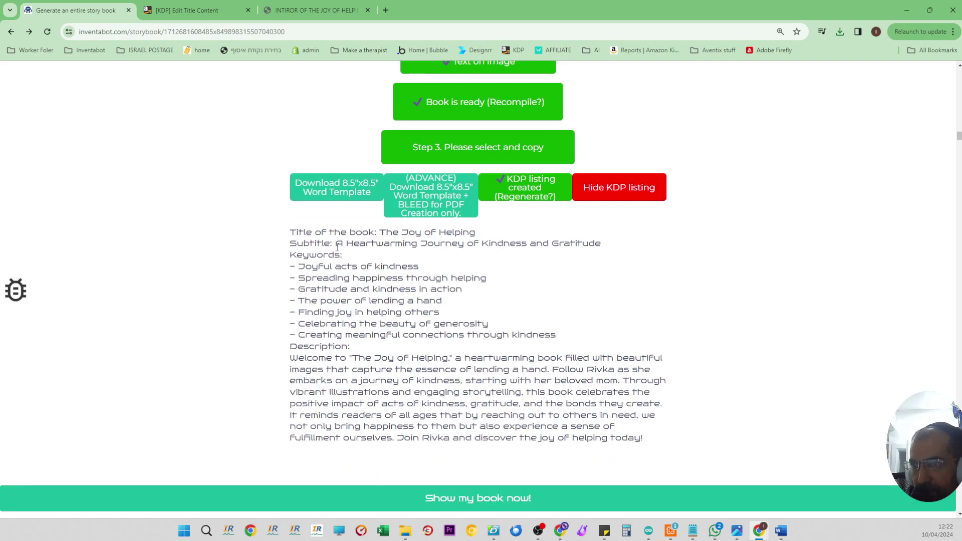
drag(337, 244, 295, 257)
click(353, 325)
mouse_move(639, 440)
mouse_down()
mouse_move(274, 359)
mouse_move(652, 404)
mouse_move(656, 441)
mouse_move(325, 370)
mouse_move(577, 416)
mouse_move(624, 440)
mouse_move(349, 356)
mouse_up()
click(353, 359)
click(666, 452)
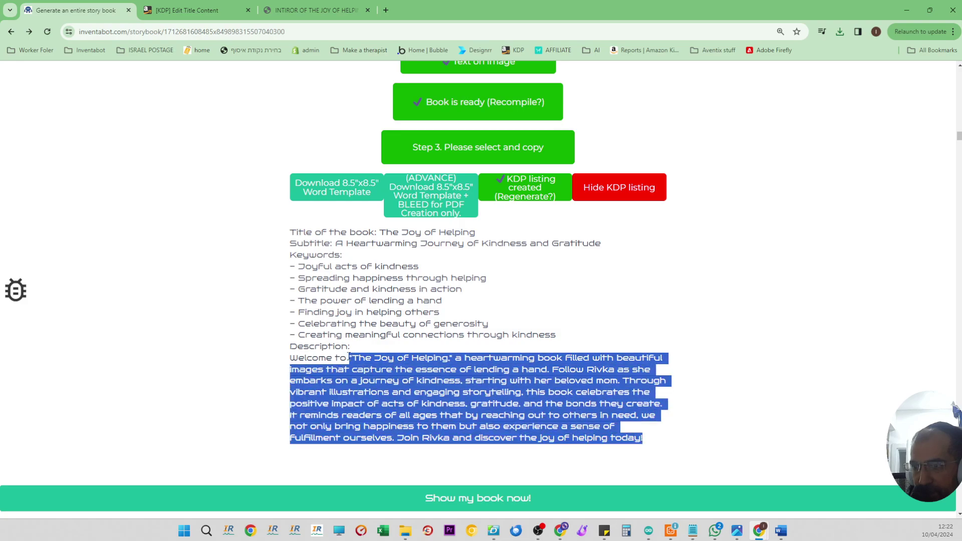
click(350, 356)
- On KDP's Book Cover section, try the upload-a-cover-PDF option, then cancel the file picker
click(224, 6)
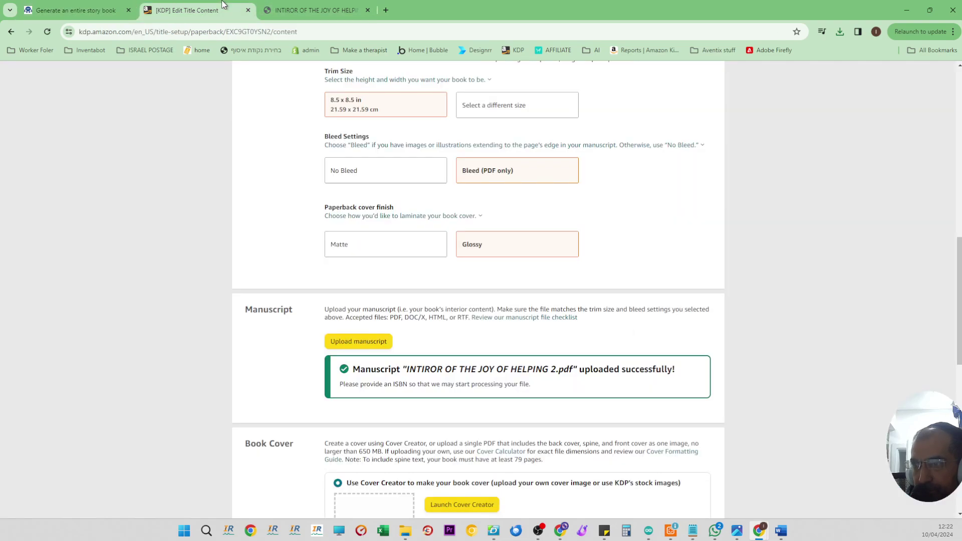
scroll(482, 317, down, 3)
scroll(579, 237, down, 1)
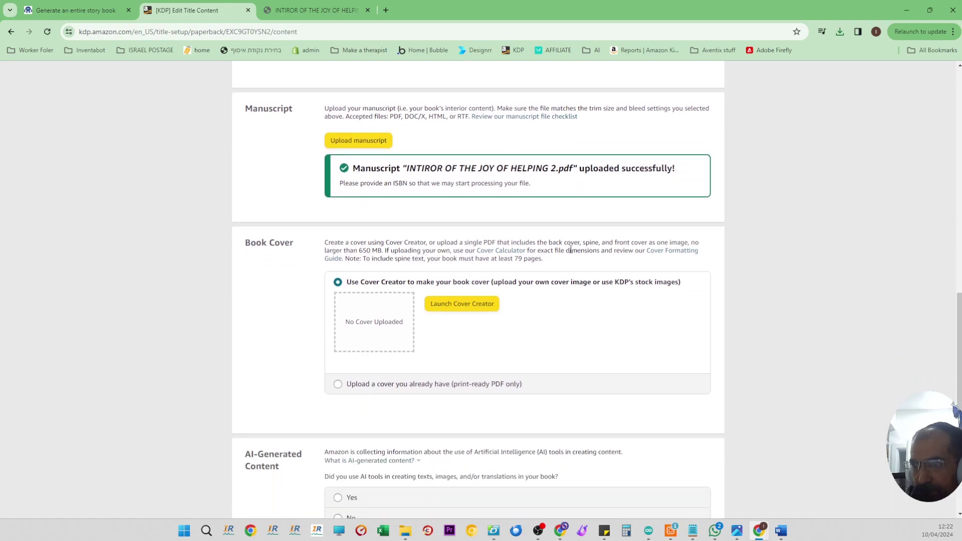
click(424, 385)
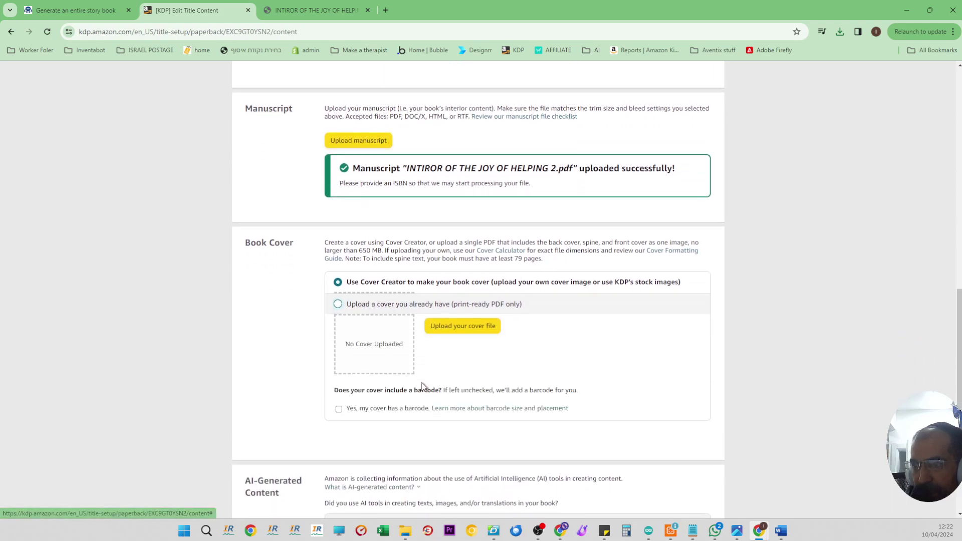
click(450, 326)
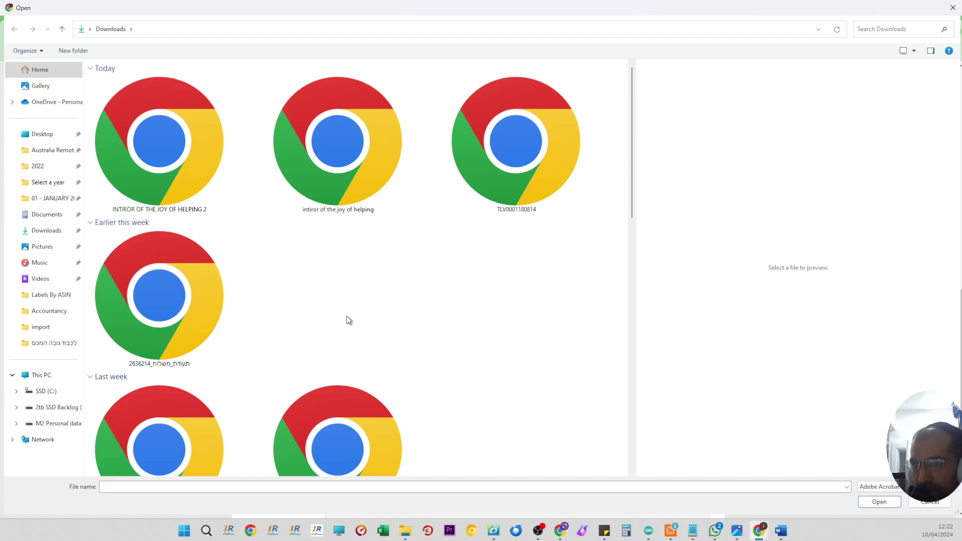
click(930, 502)
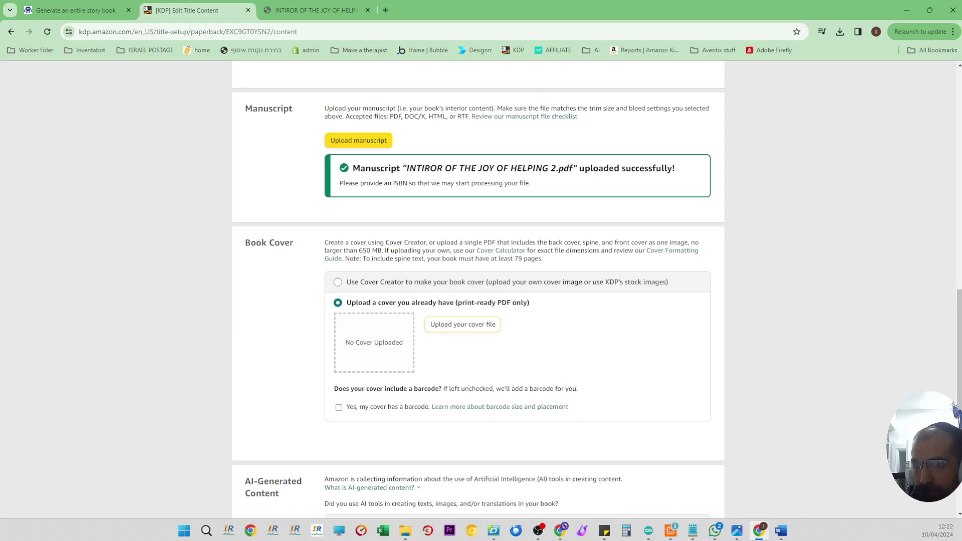
- Switch to Cover Creator and launch it with The joy of helping image
click(338, 281)
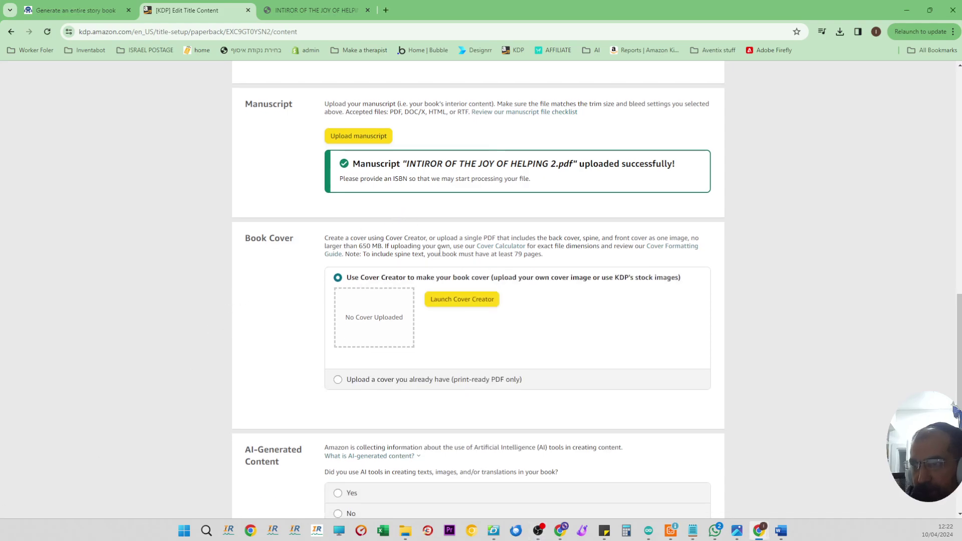
scroll(440, 252, down, 1)
click(462, 238)
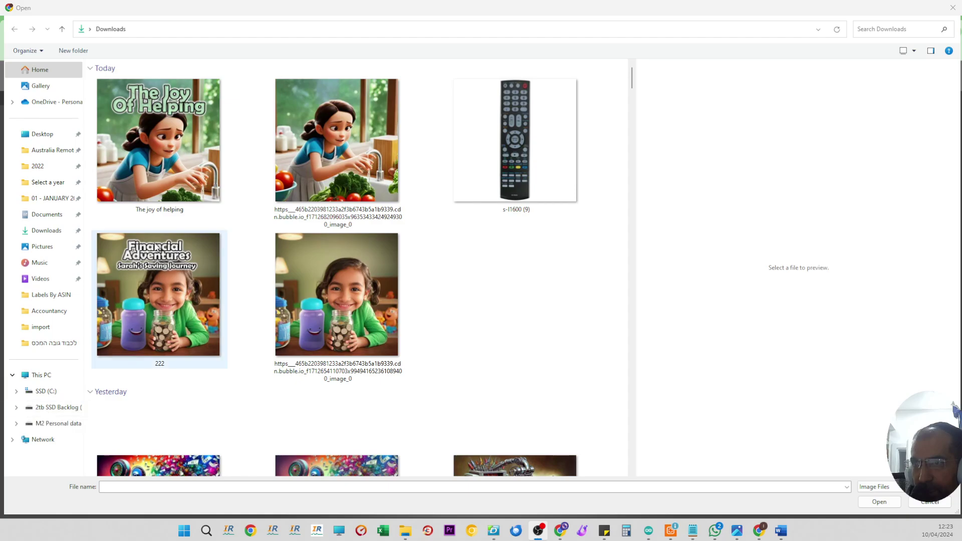
double_click(133, 151)
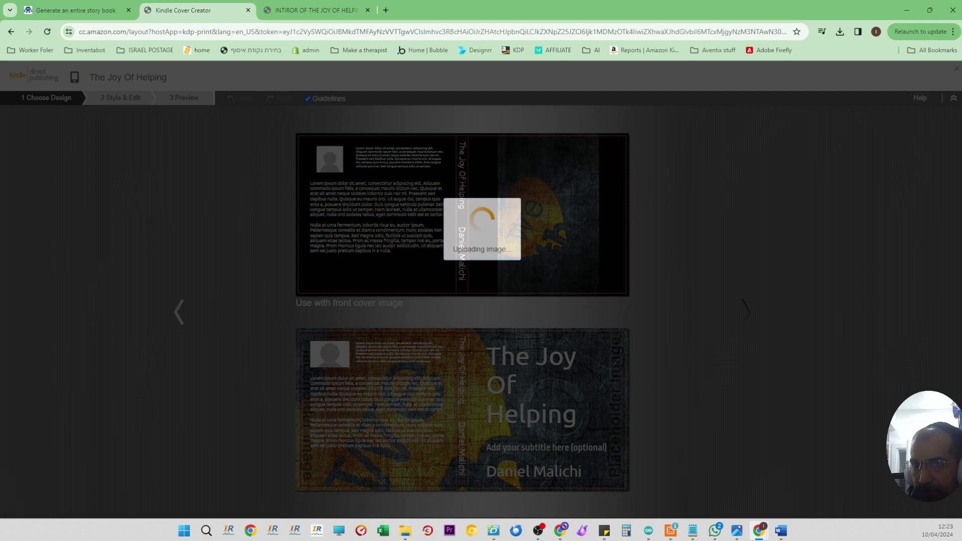
key(ctrl+shift+Tab)
- Choose the first cover design and paste the welcome heading onto the back cover
click(219, 5)
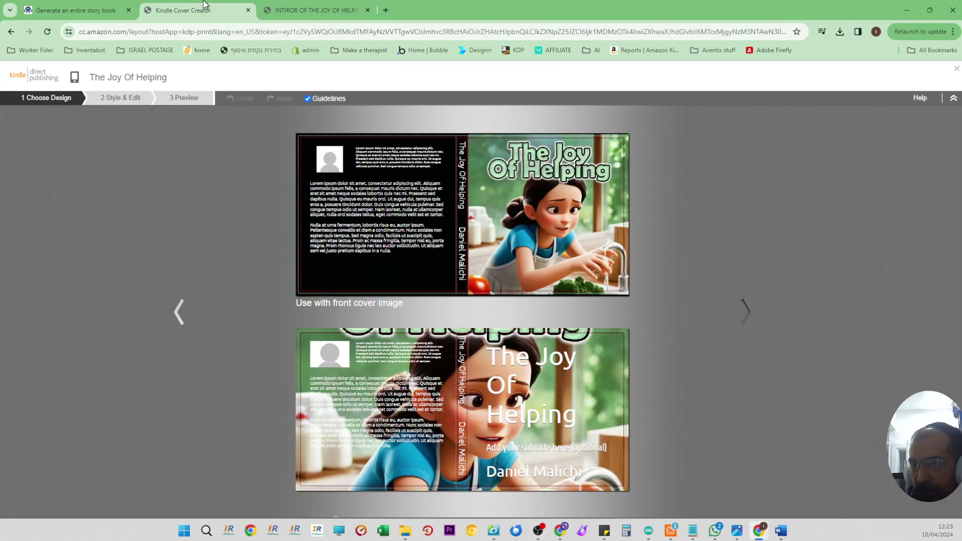
click(414, 177)
click(395, 157)
text(Welcome to "The Joy of Helping,")
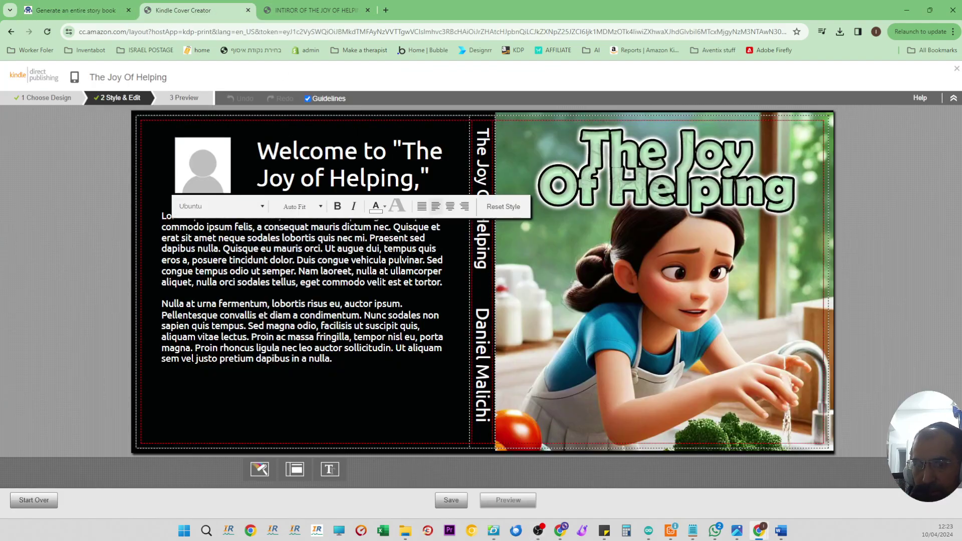
- Replace the Lorem ipsum back-cover body with the book description, justified
click(93, 5)
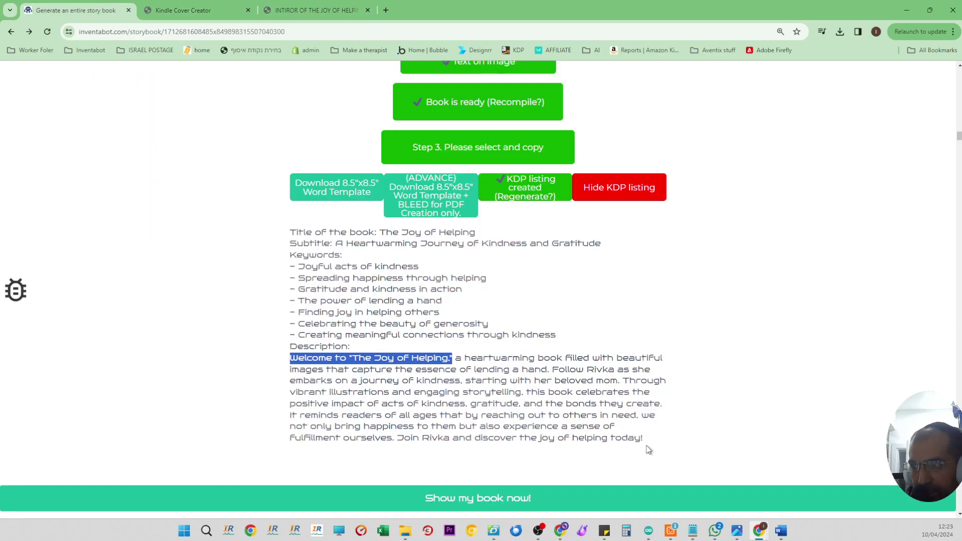
drag(646, 439, 455, 358)
key(ctrl+c)
click(179, 19)
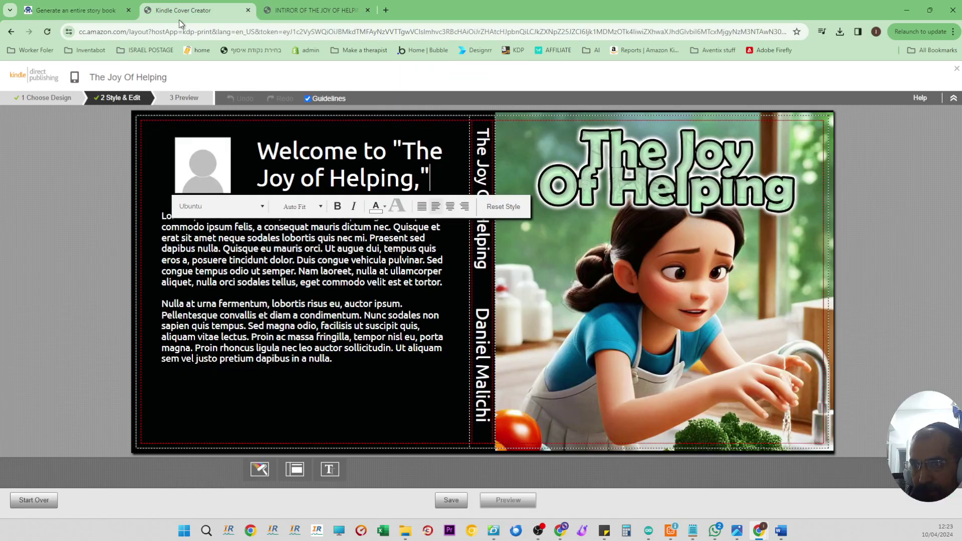
click(290, 287)
key(ctrl+a)
key(Delete)
key(ctrl+v)
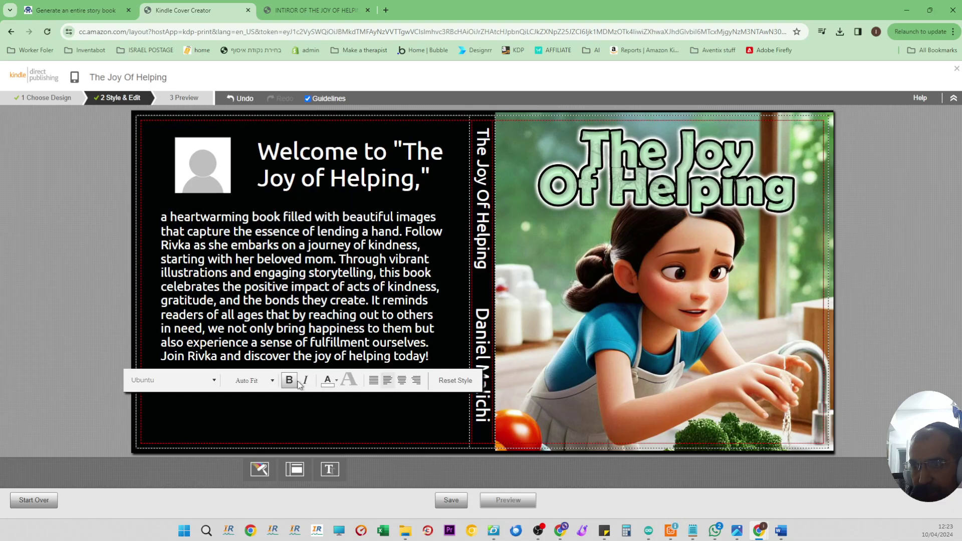
click(373, 381)
- Set both the back-cover description and heading fonts to Days One
click(173, 381)
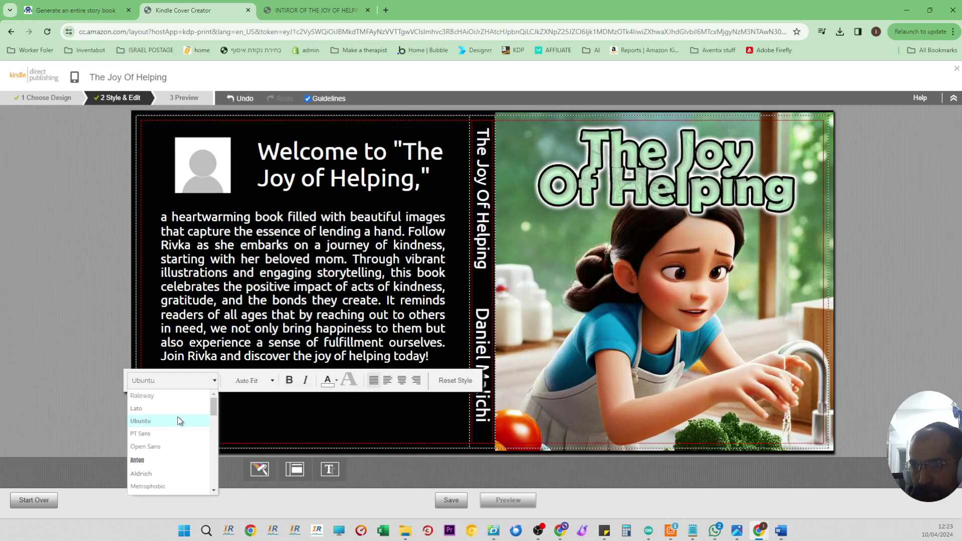
scroll(163, 456, down, 2)
scroll(160, 456, up, 2)
scroll(163, 440, down, 3)
click(158, 431)
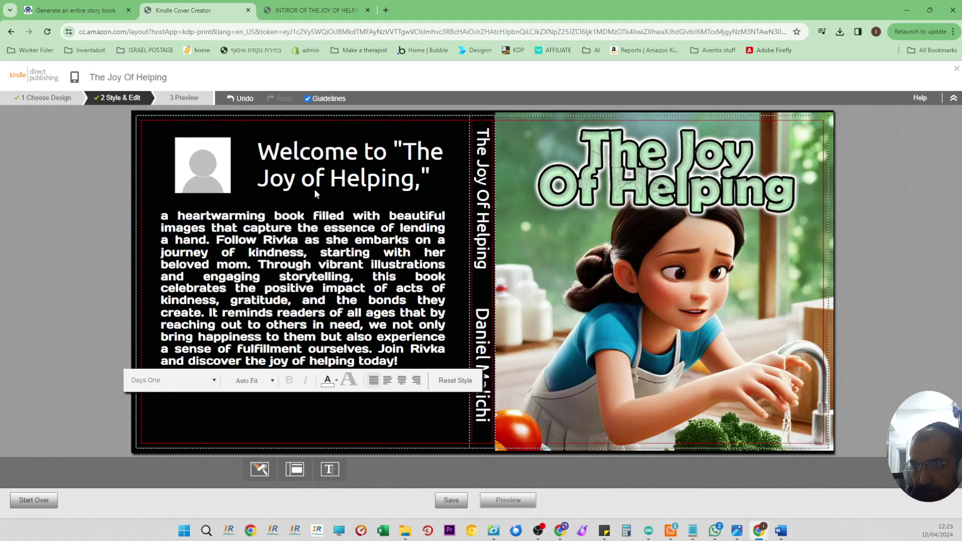
text(A)
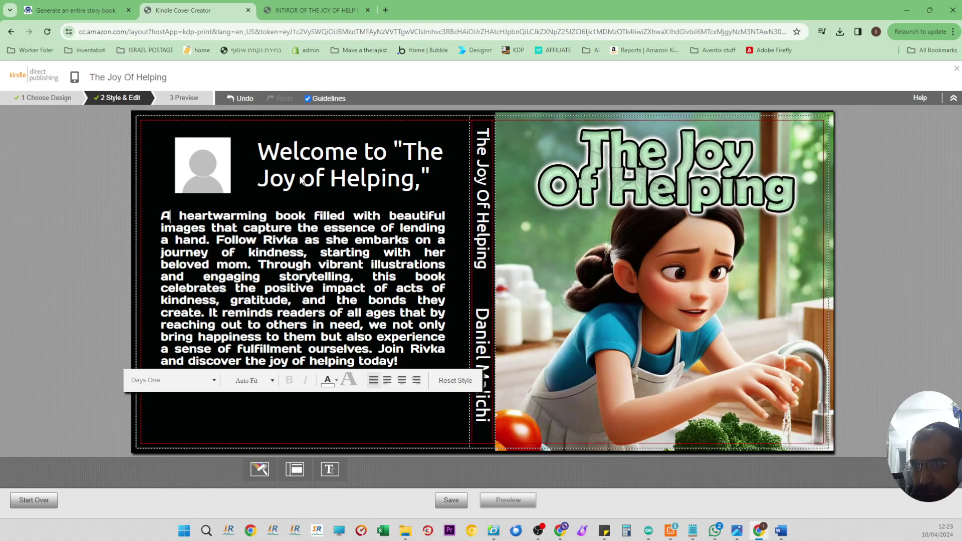
click(303, 181)
click(228, 203)
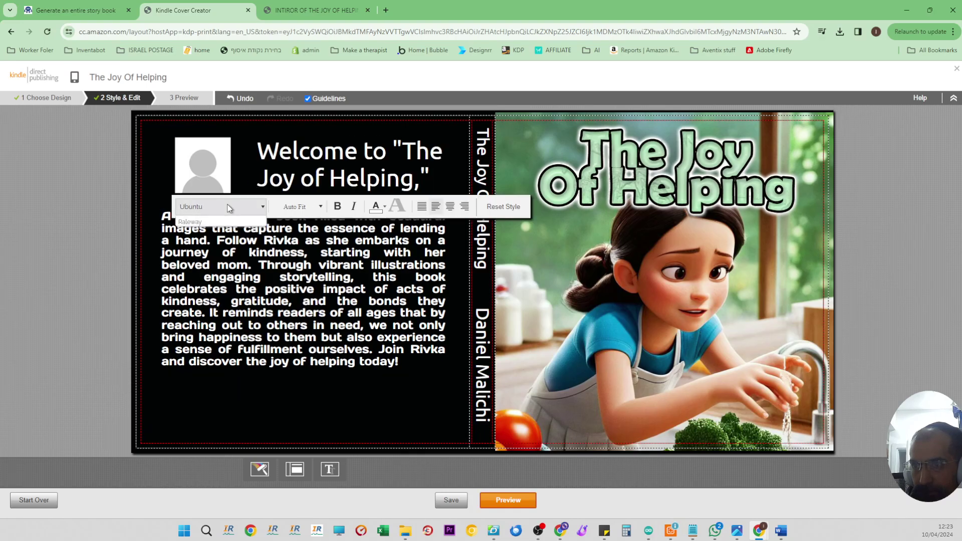
text(da)
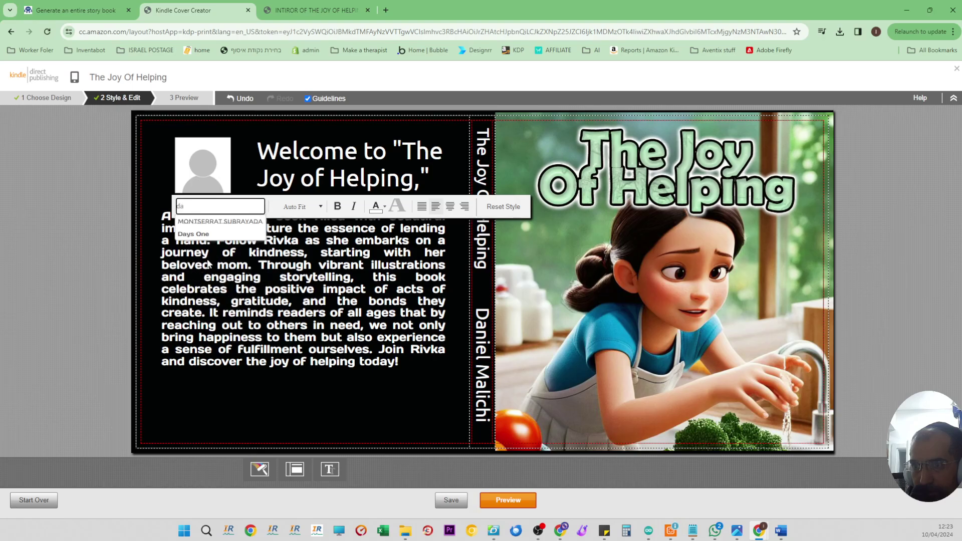
click(217, 236)
- Fill the back-cover photo slot with 'The joy of helping' image from Downloads
click(204, 164)
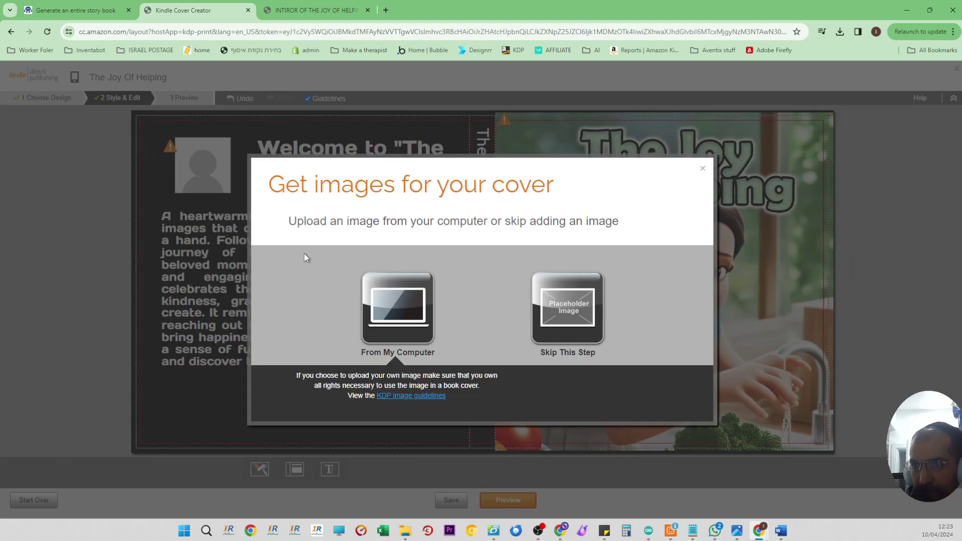
click(400, 287)
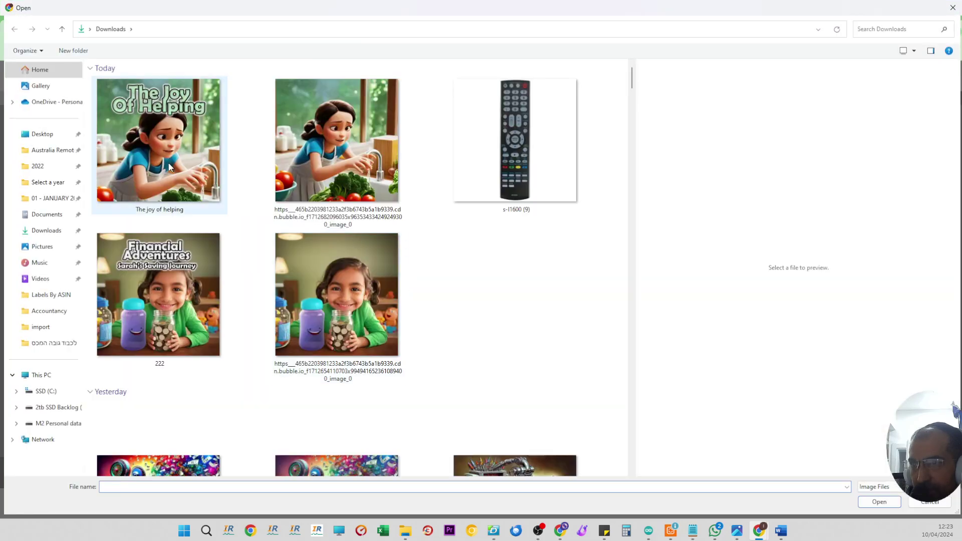
double_click(308, 171)
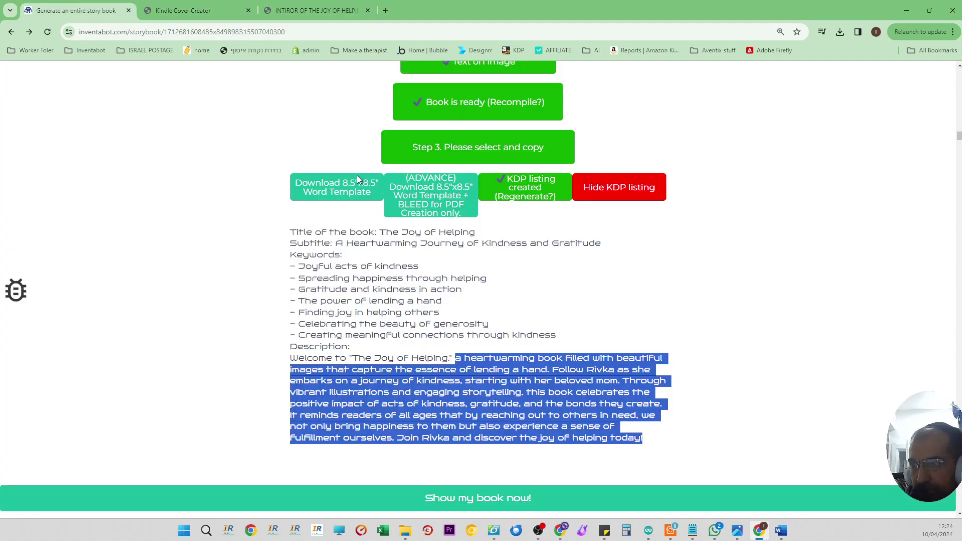
- Hide the KDP listing text in Inventabot and return to the cover preview
click(543, 322)
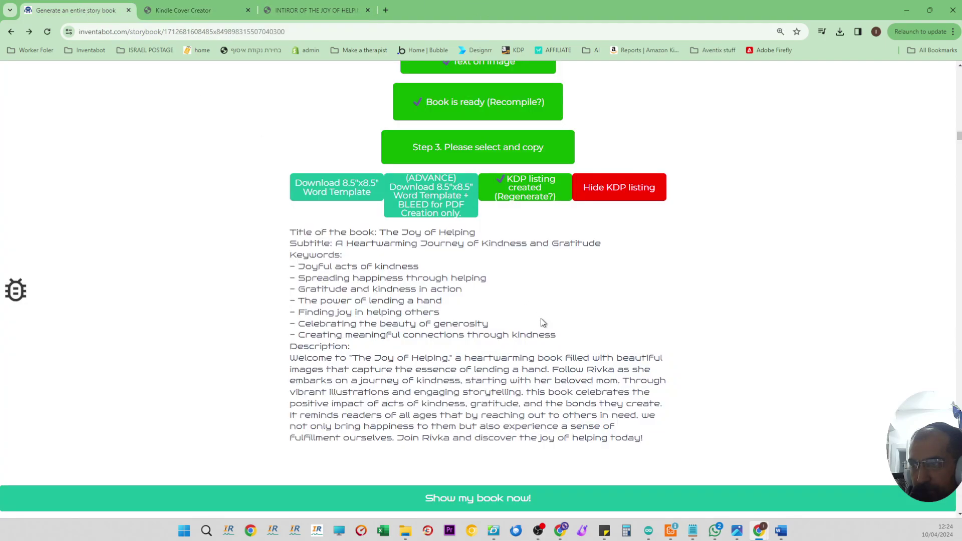
click(436, 203)
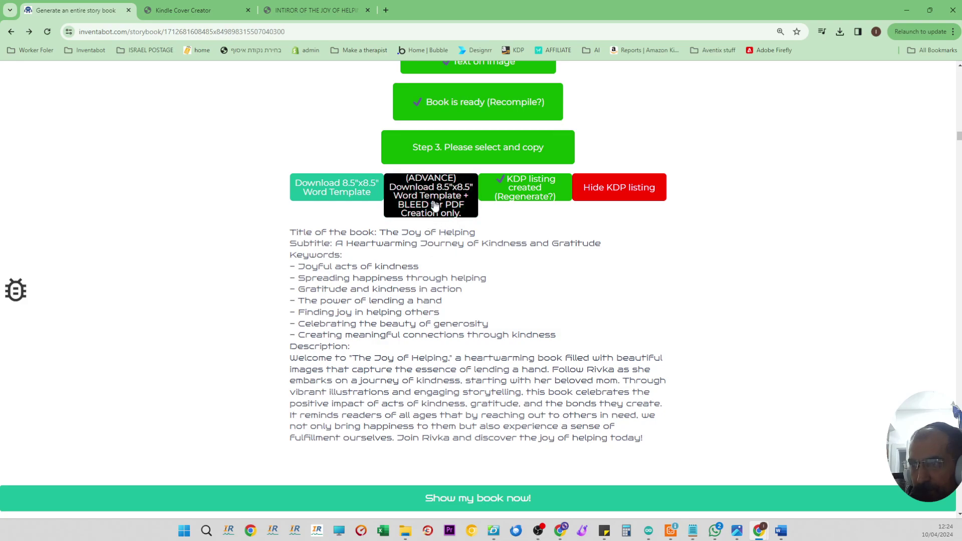
click(597, 188)
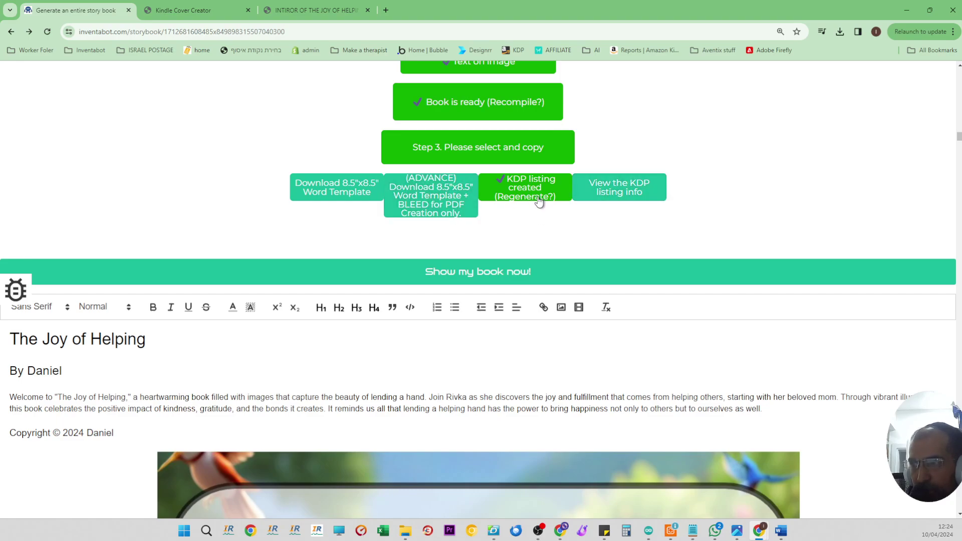
click(615, 197)
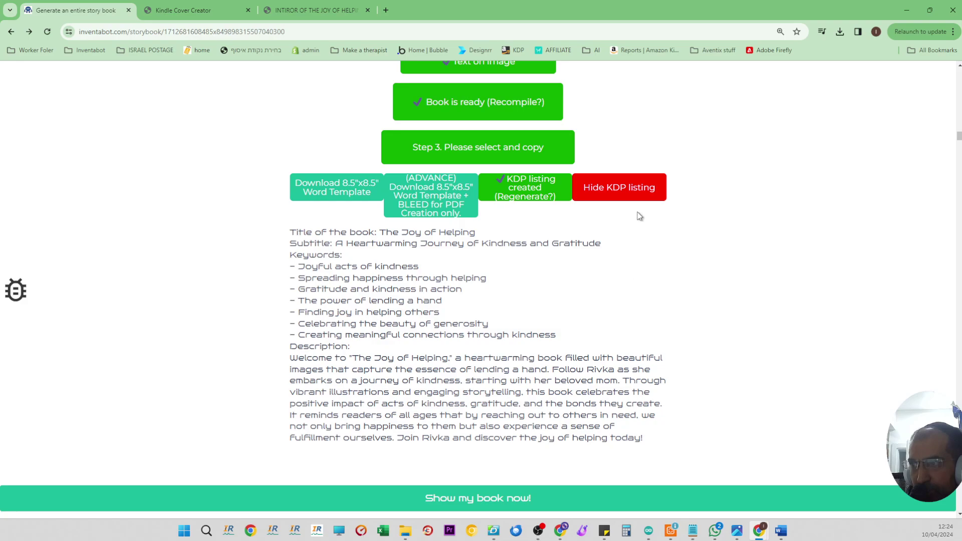
click(636, 197)
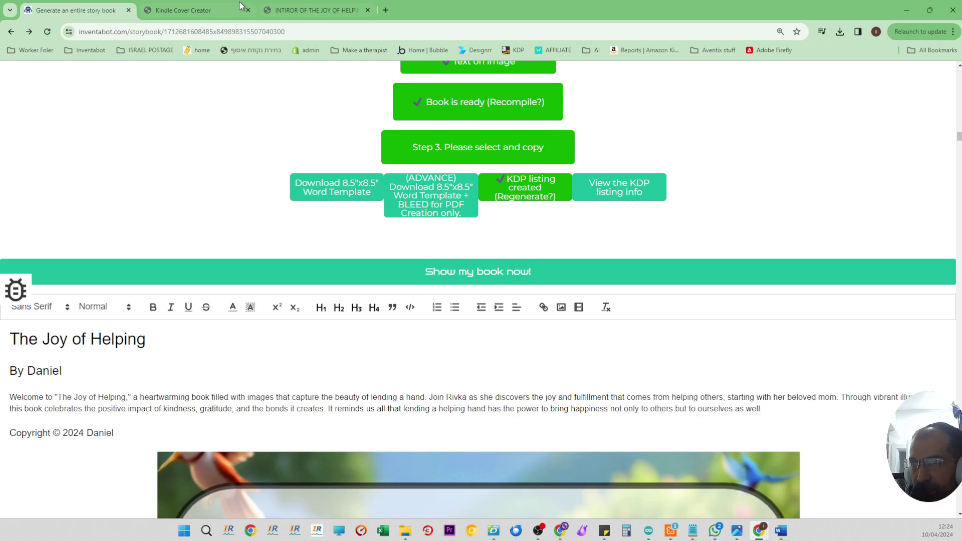
click(198, 5)
- Save and submit the finished wraparound cover to KDP
click(481, 500)
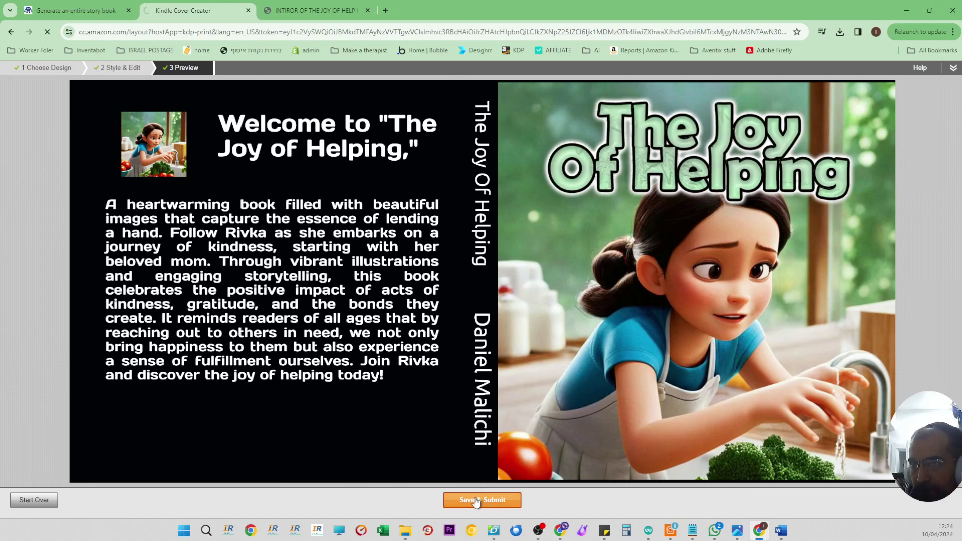
- Assign the book a free KDP ISBN
scroll(301, 321, down, 1)
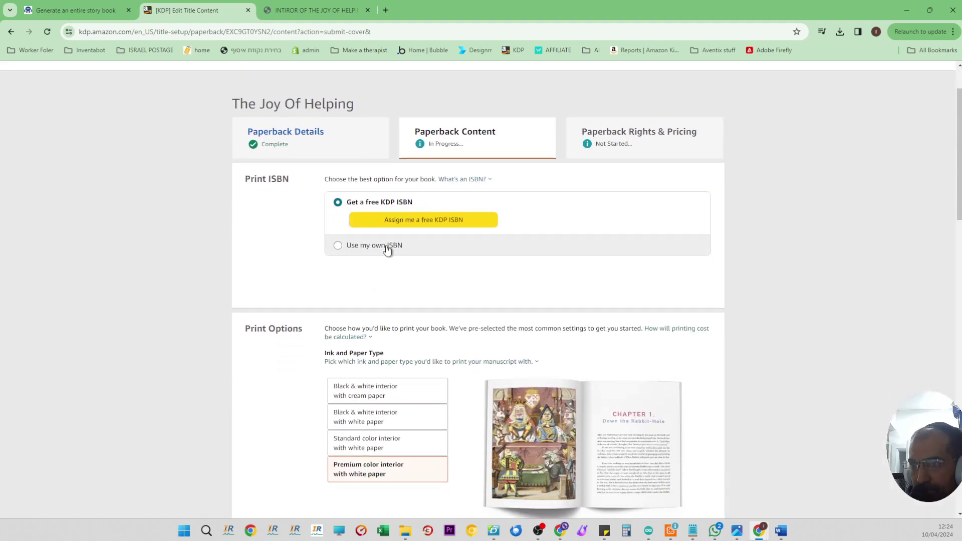
click(402, 221)
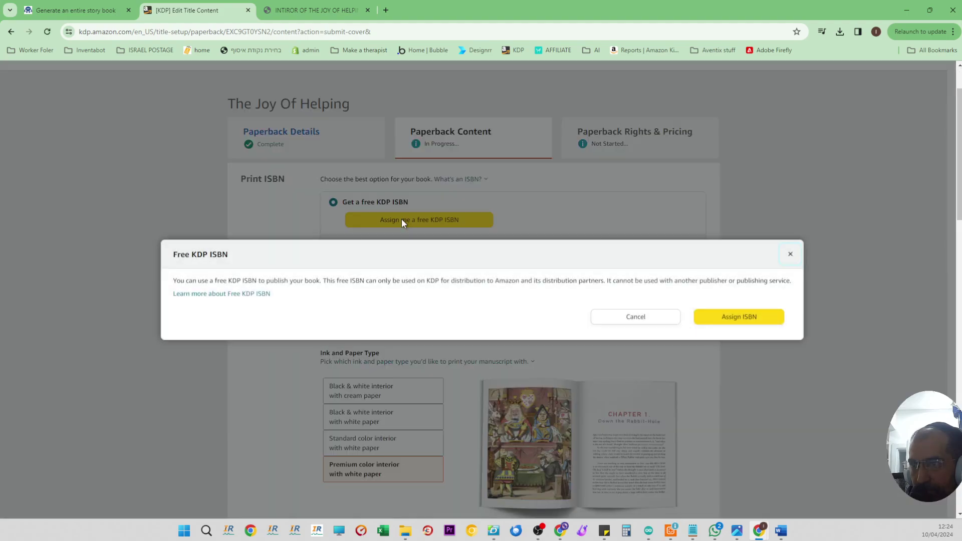
click(749, 317)
- Answer Yes to the AI-Generated Content question
scroll(284, 386, down, 1)
scroll(284, 386, down, 10)
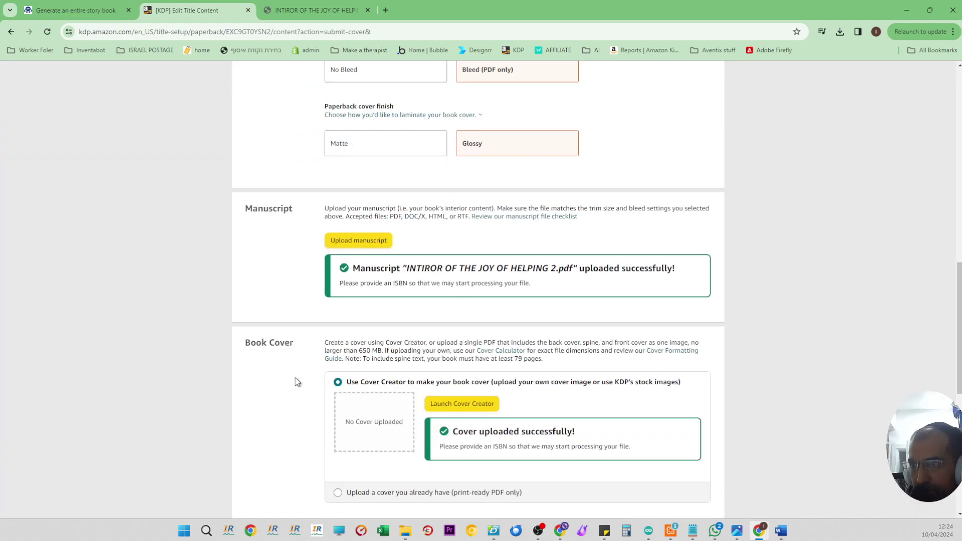
scroll(295, 378, down, 4)
scroll(294, 379, down, 1)
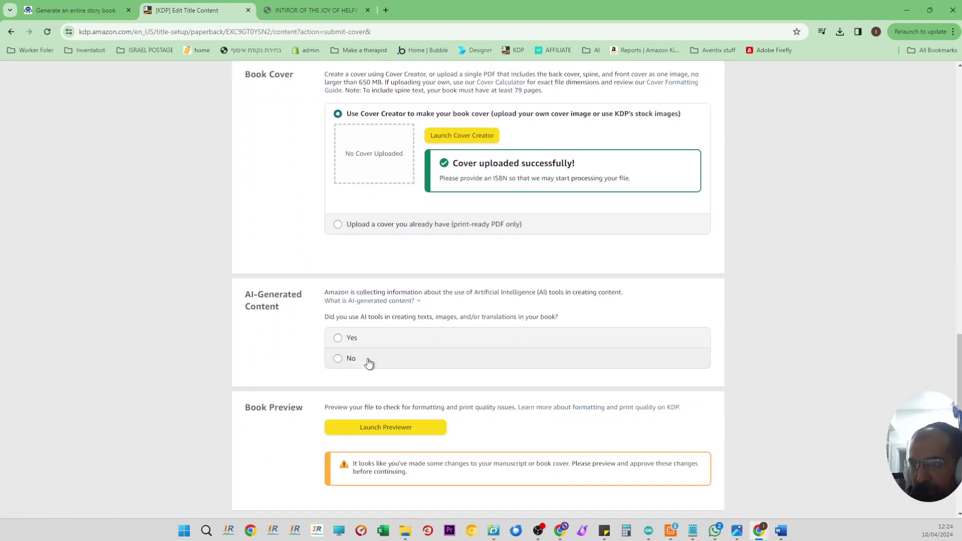
drag(438, 329, 452, 330)
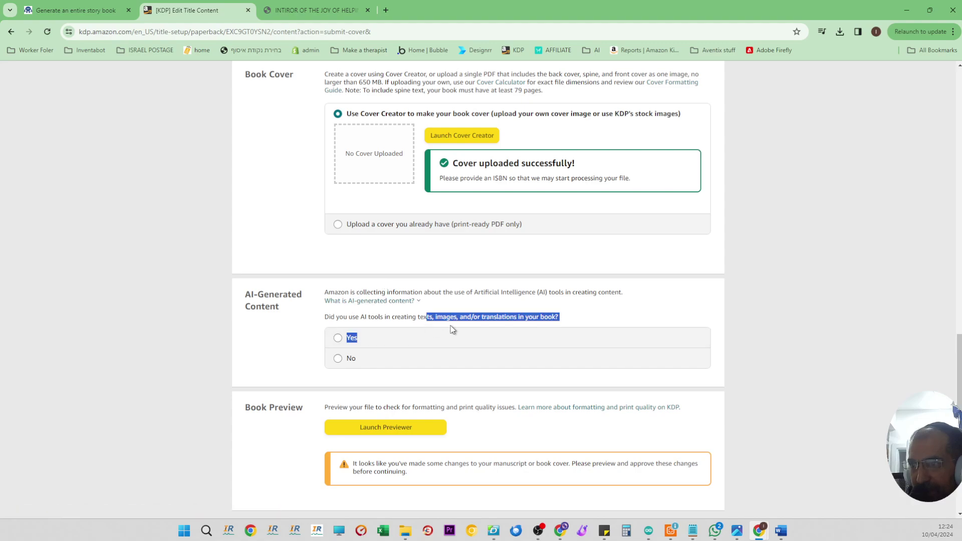
click(348, 337)
scroll(338, 335, down, 1)
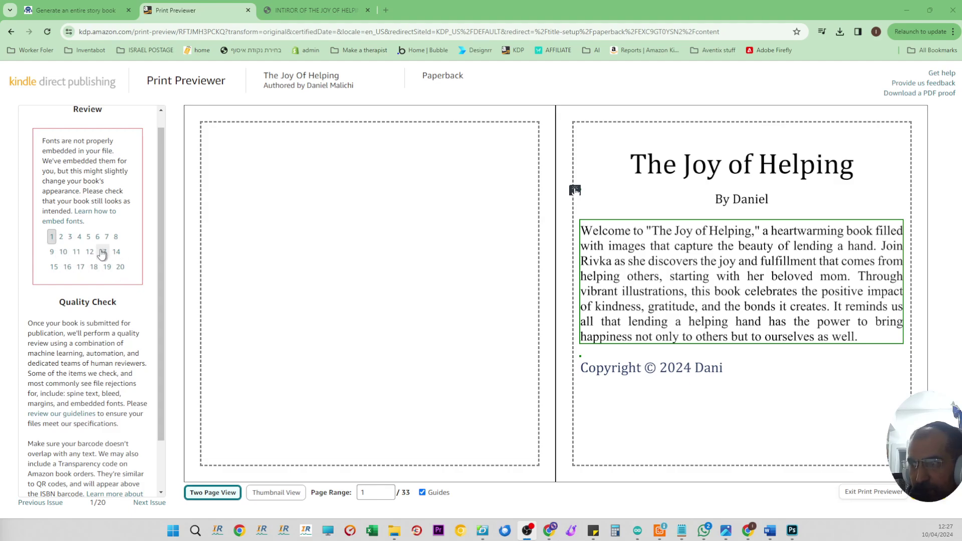
mouse_move(823, 399)
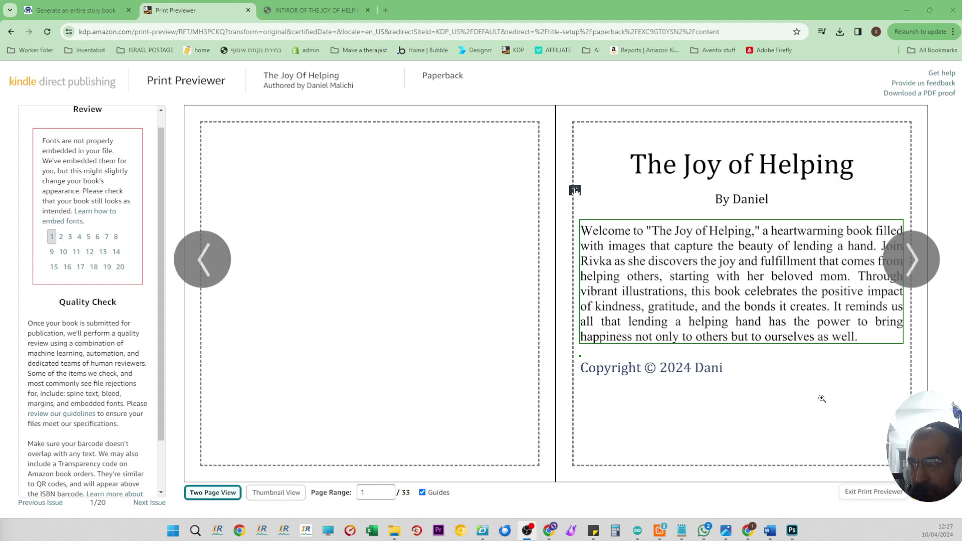
- Page through the interior preview spreads up to pages 18-19, then exit
click(904, 259)
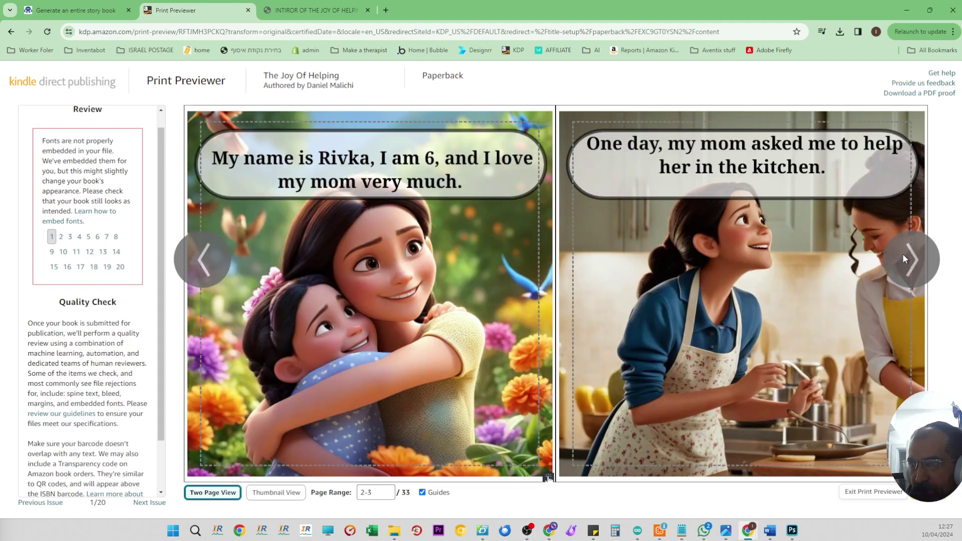
click(903, 256)
click(904, 255)
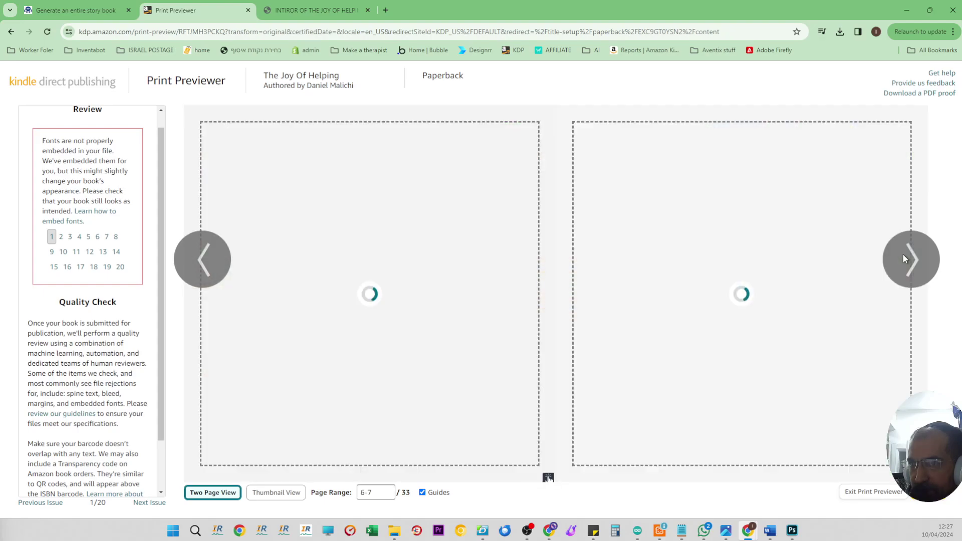
click(904, 258)
click(903, 258)
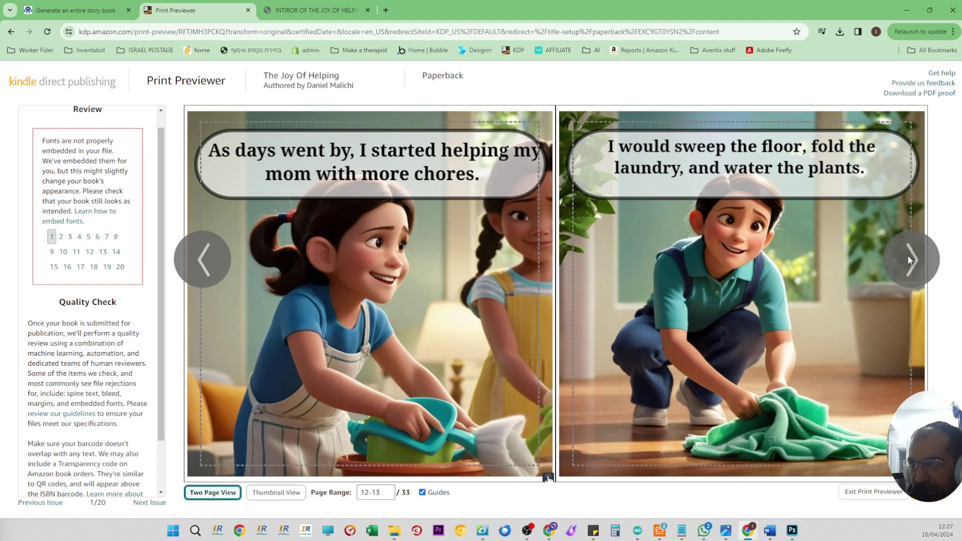
click(907, 255)
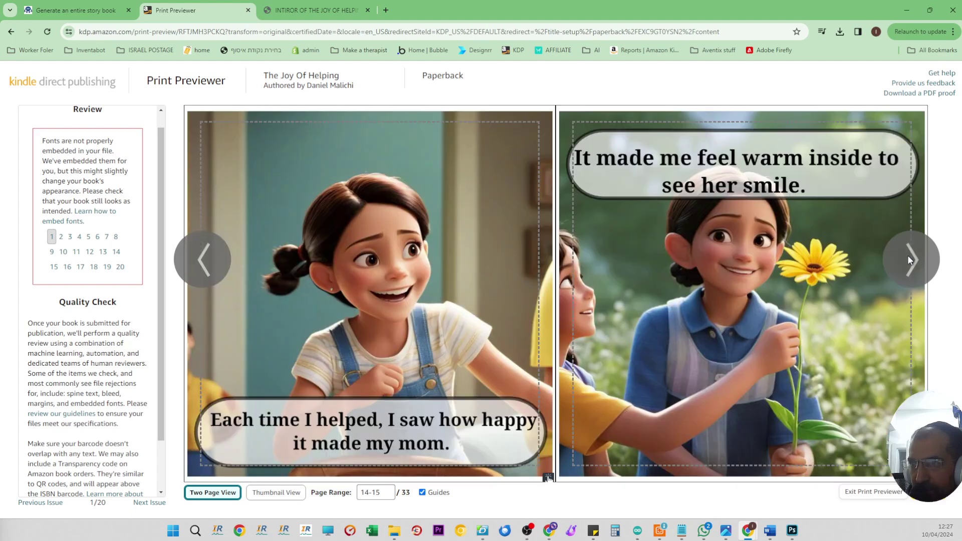
click(908, 255)
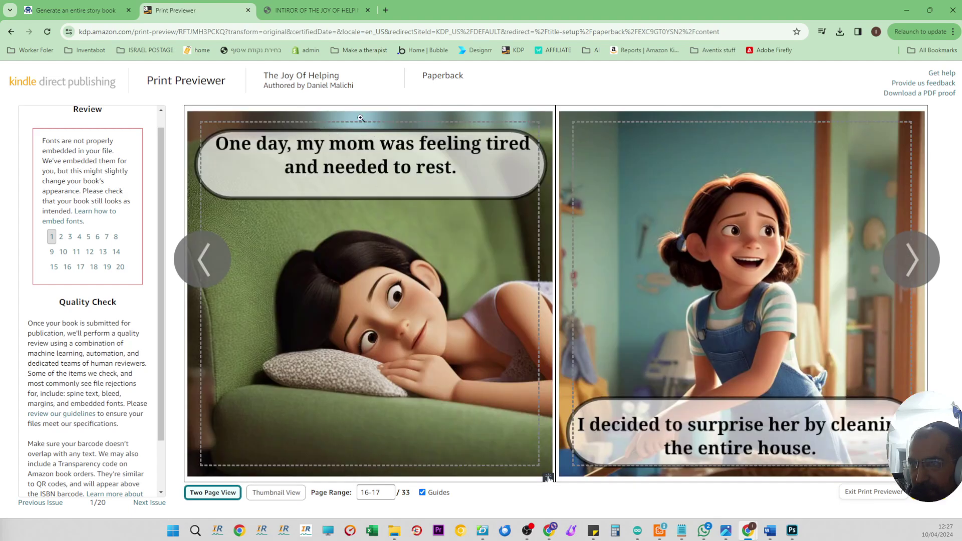
click(921, 242)
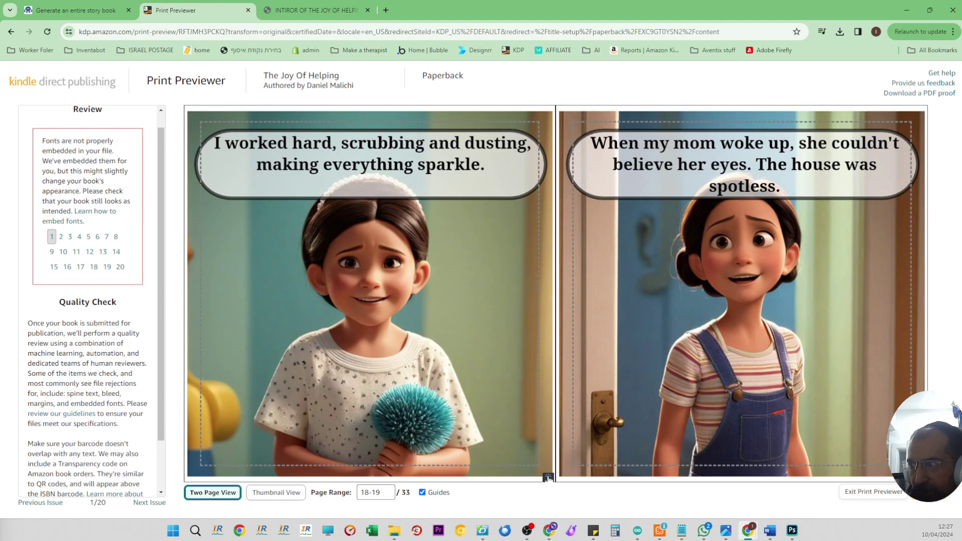
key(F5)
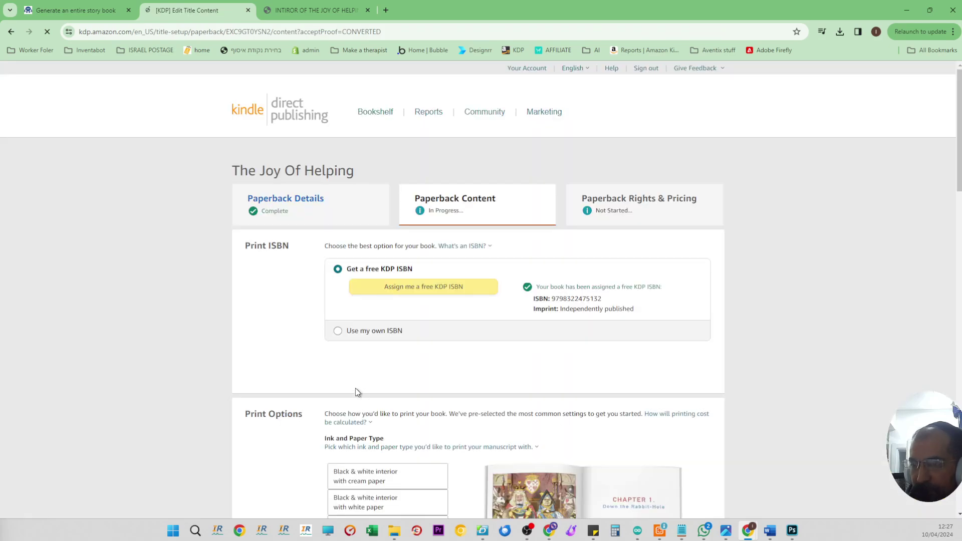
- Try saving the paperback content, then set AI-generated Translations to None
scroll(275, 383, down, 3)
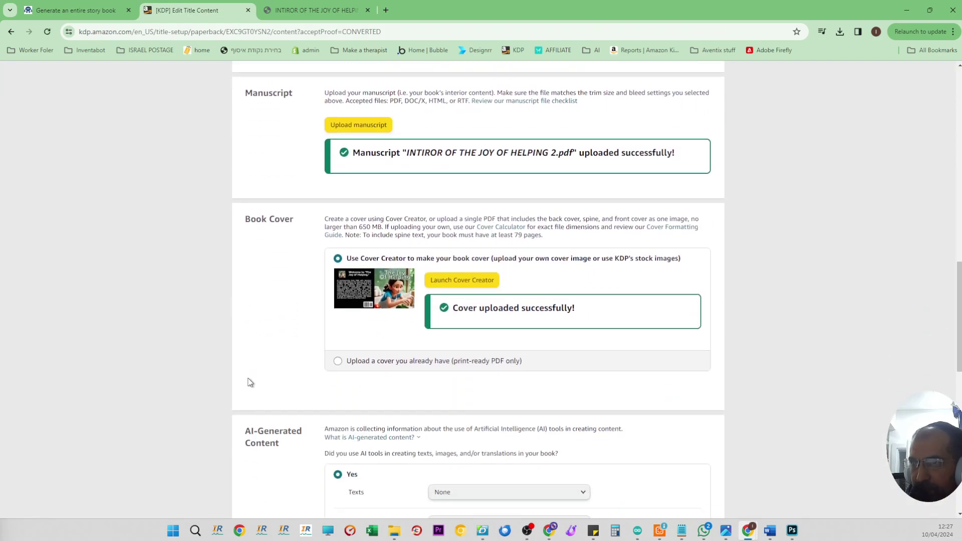
scroll(230, 379, down, 3)
scroll(230, 378, down, 5)
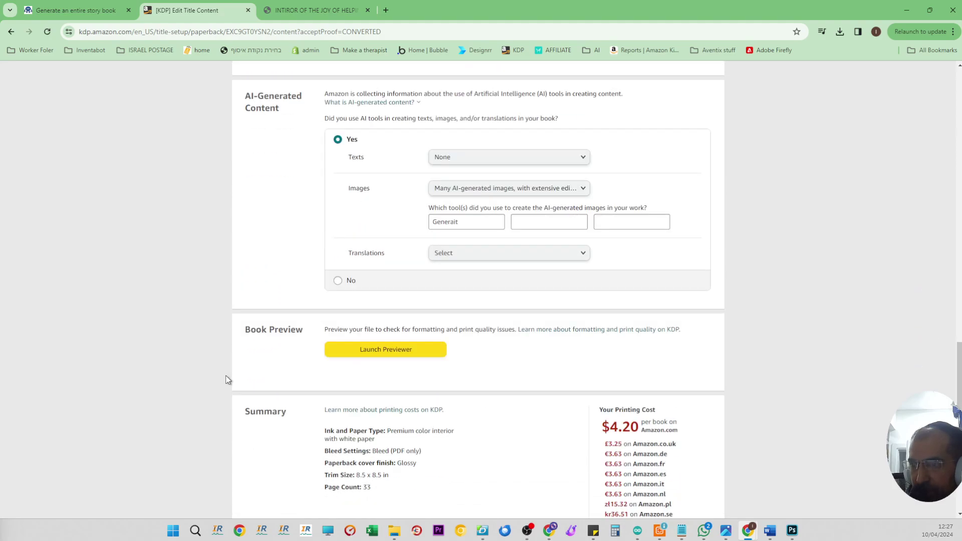
scroll(230, 378, down, 3)
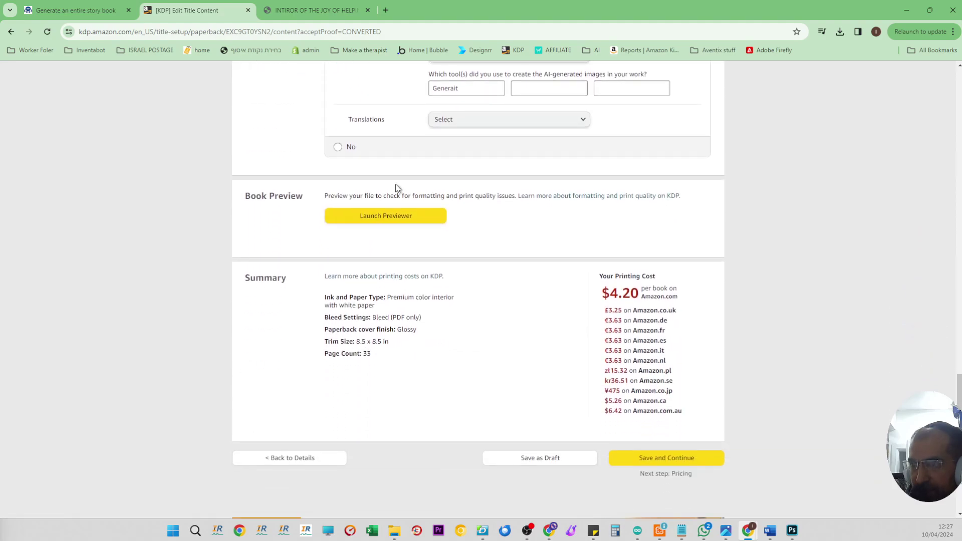
click(647, 454)
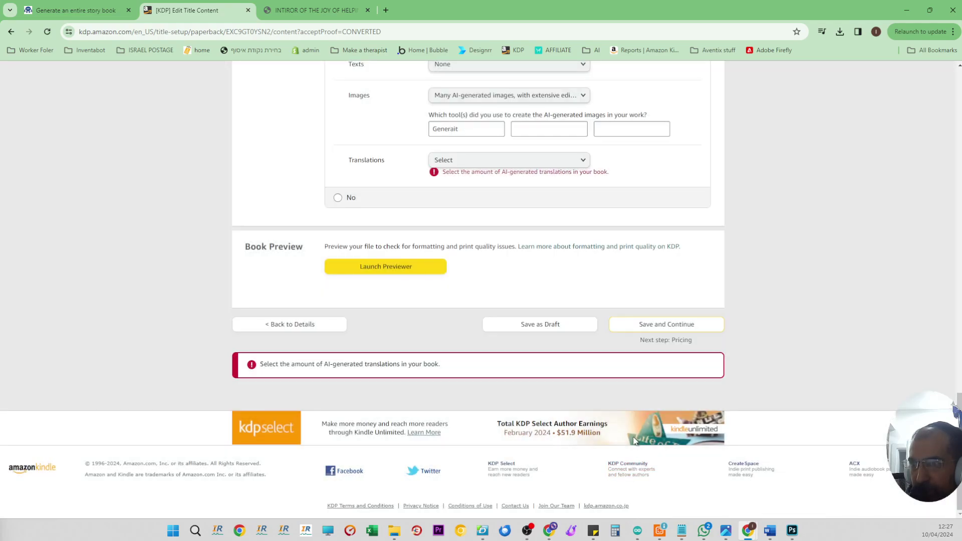
click(485, 160)
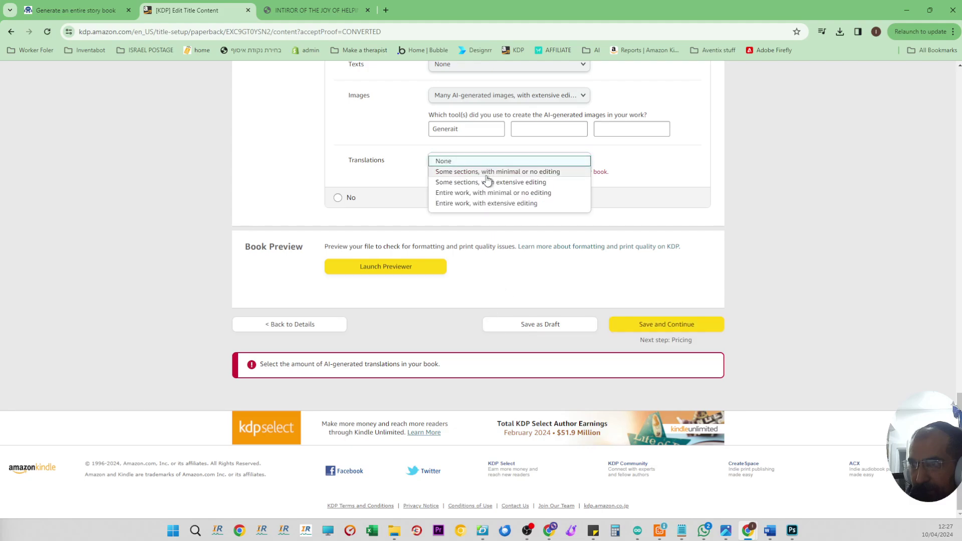
click(486, 164)
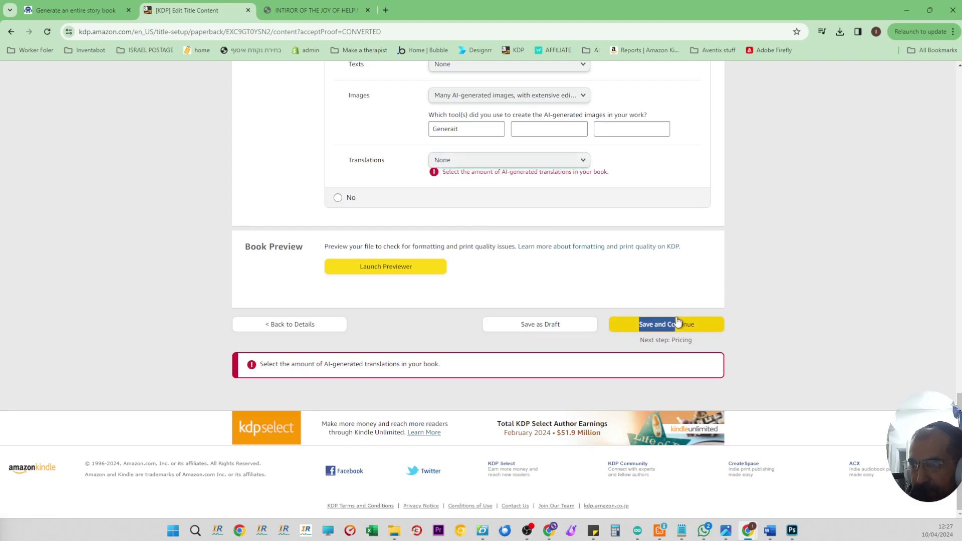